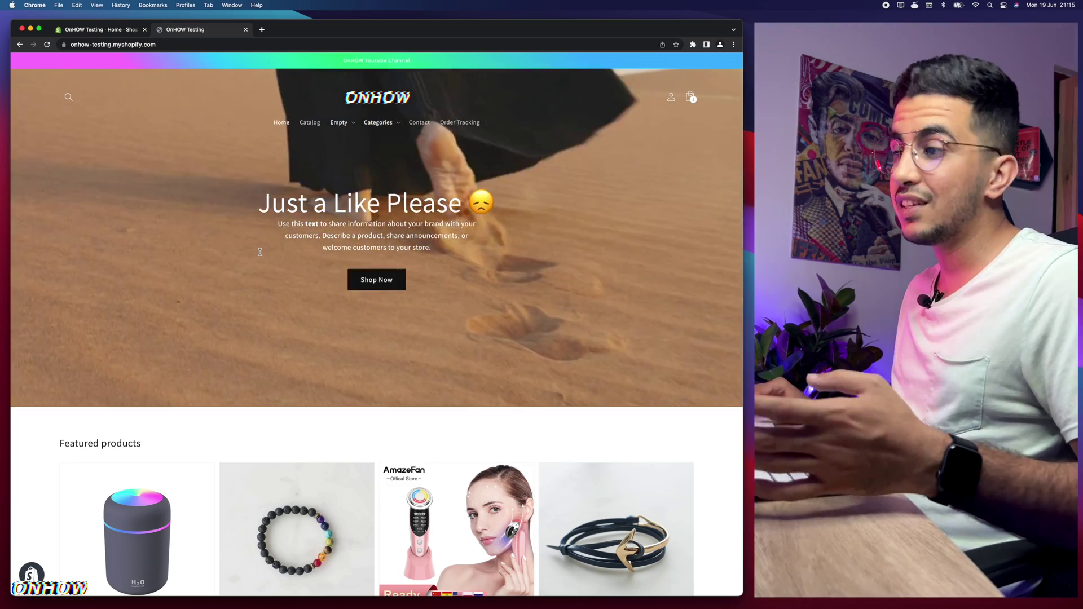
Step: Open the Anchor Bracelet Mens product page from the storefront
{"action": "scroll", "coordinate": [260, 253], "scroll_direction": "down", "scroll_amount": 8}
{"action": "scroll", "coordinate": [260, 255], "scroll_direction": "up", "scroll_amount": 2}
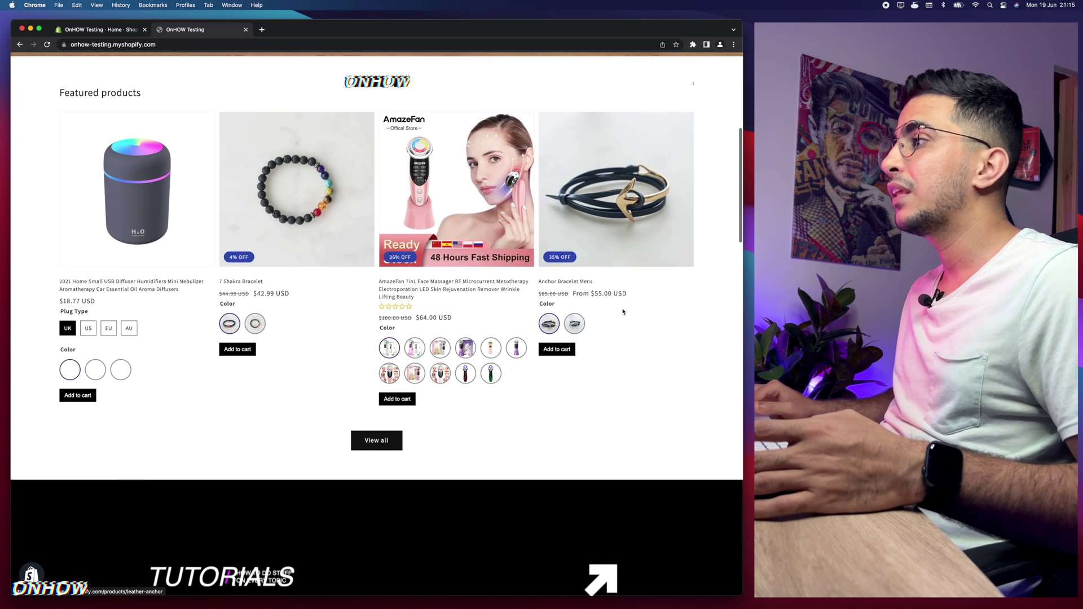
{"action": "left_click", "coordinate": [618, 200]}
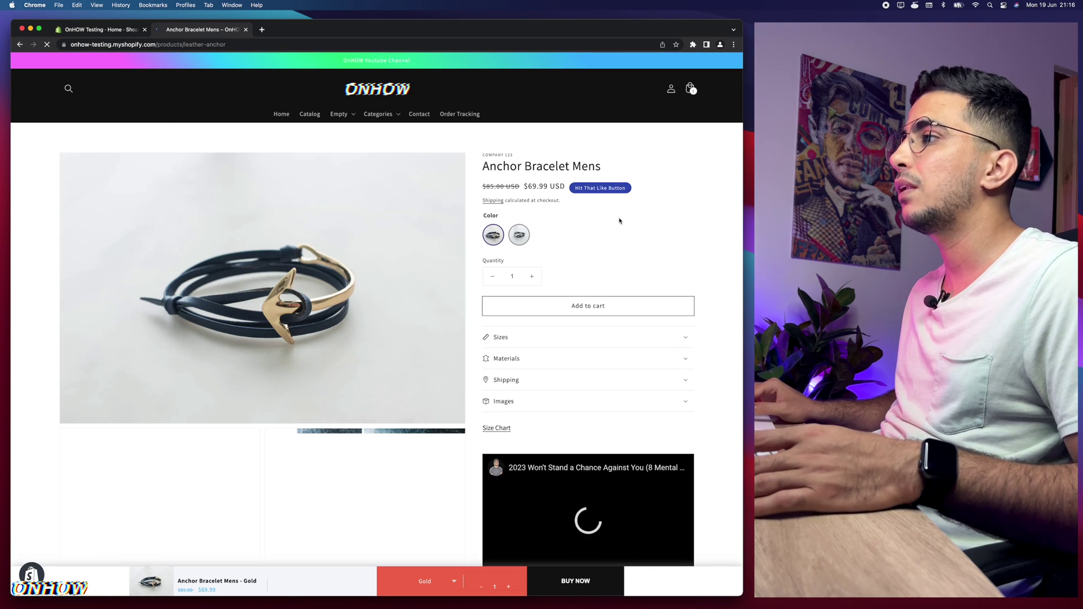
Step: Zoom in and highlight the $69.99 sale price and $85.00 regular price details
{"action": "scroll", "coordinate": [523, 186], "scroll_direction": "up", "scroll_amount": 5}
{"action": "scroll", "coordinate": [523, 186], "scroll_direction": "right", "scroll_amount": 2}
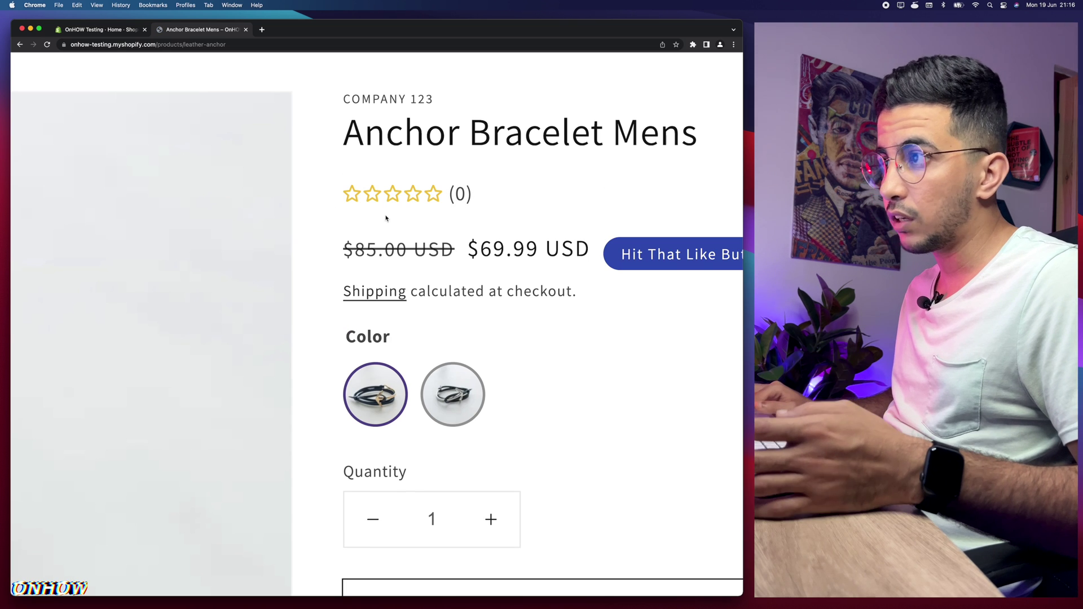
{"action": "left_click_drag", "start_coordinate": [340, 254], "coordinate": [590, 250]}
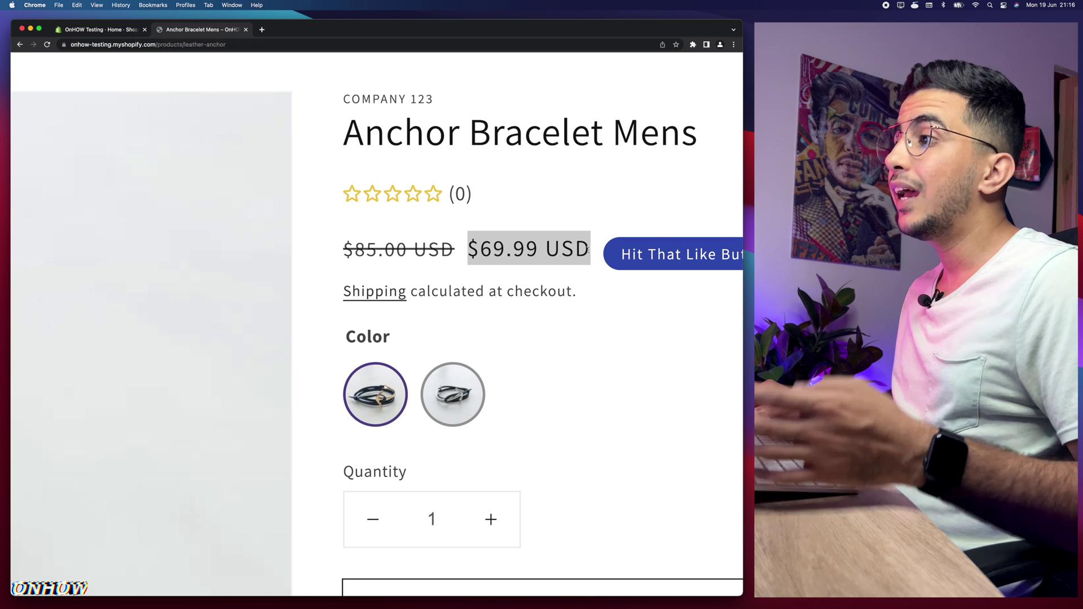
{"action": "scroll", "coordinate": [588, 250], "scroll_direction": "down", "scroll_amount": 1}
{"action": "scroll", "coordinate": [533, 200], "scroll_direction": "down", "scroll_amount": 5}
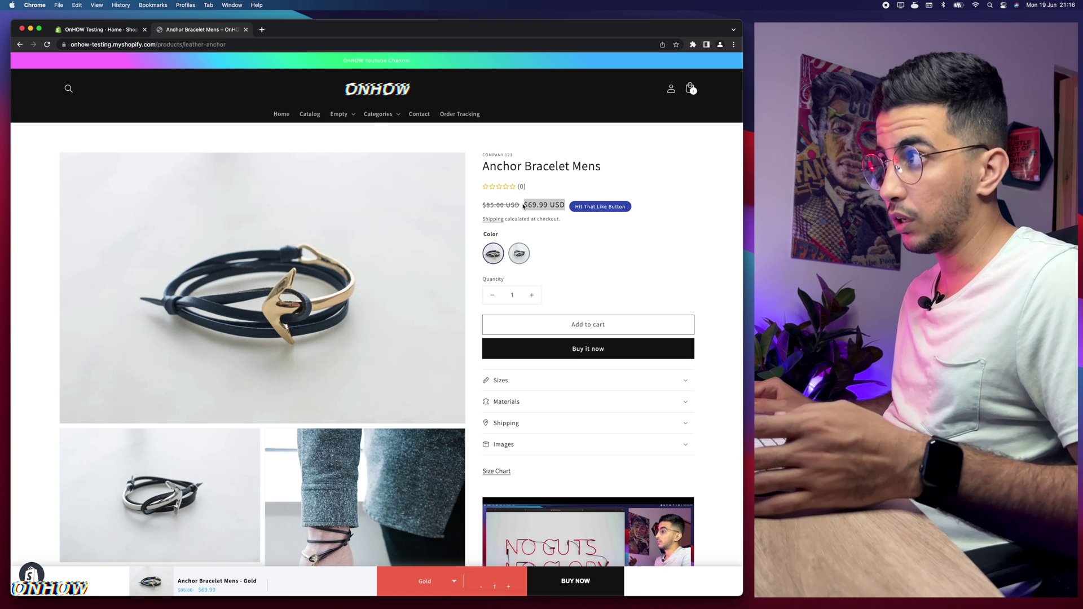
{"action": "left_click_drag", "start_coordinate": [471, 162], "coordinate": [636, 227]}
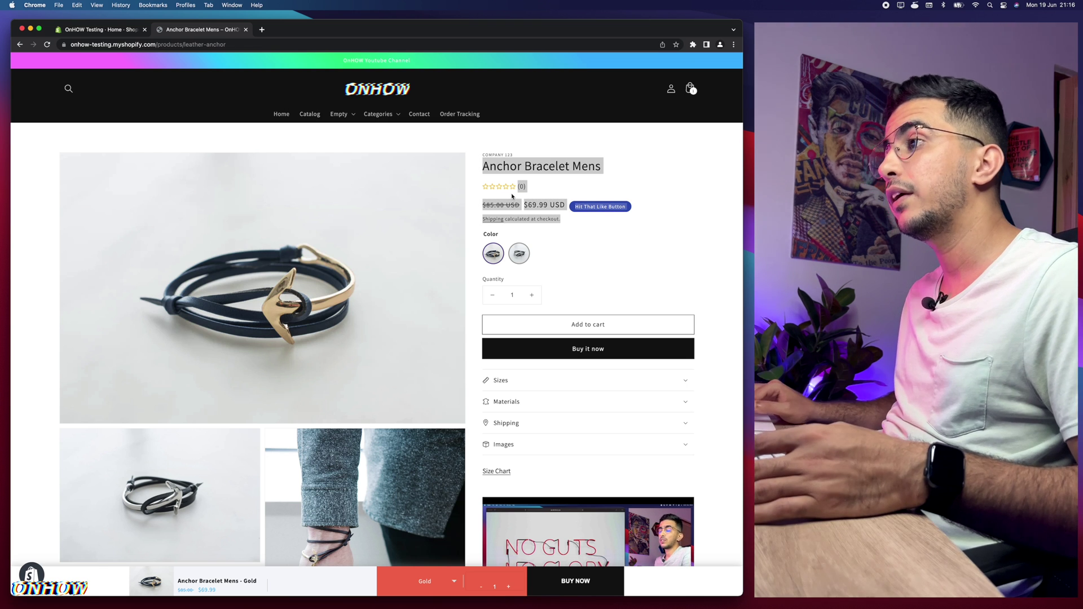
{"action": "left_click", "coordinate": [635, 226]}
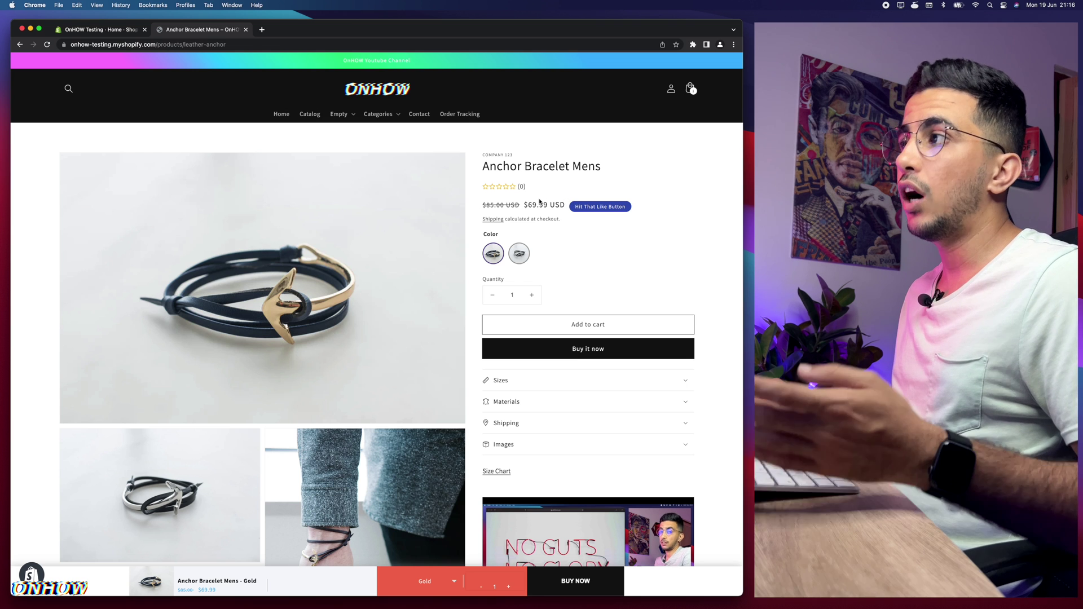
{"action": "left_click", "coordinate": [88, 32]}
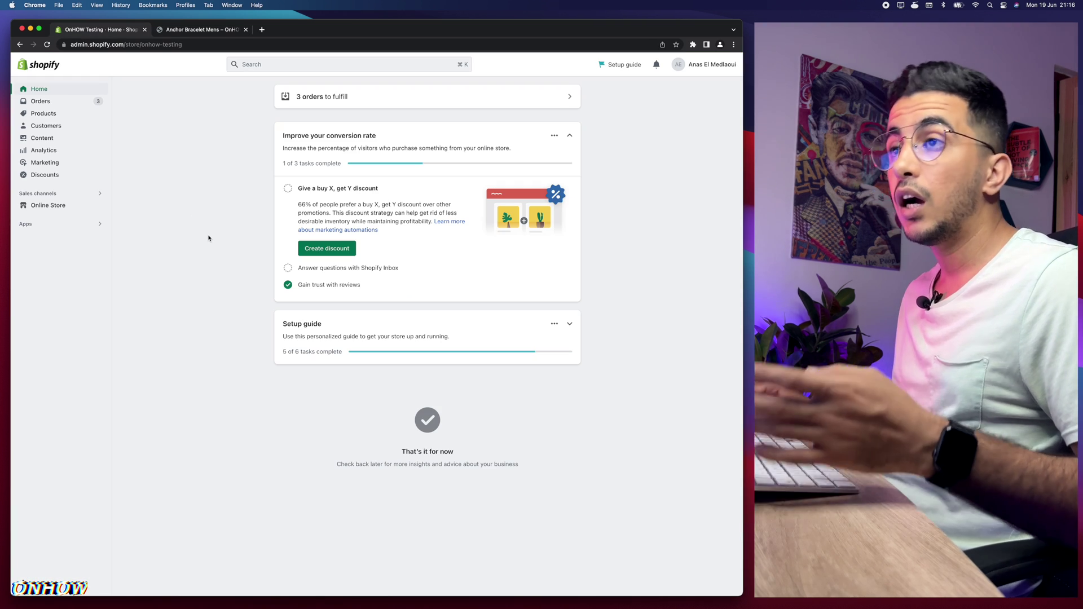
Step: Choose Edit code for the Dawn theme under Online Store > Themes
{"action": "left_click", "coordinate": [42, 206]}
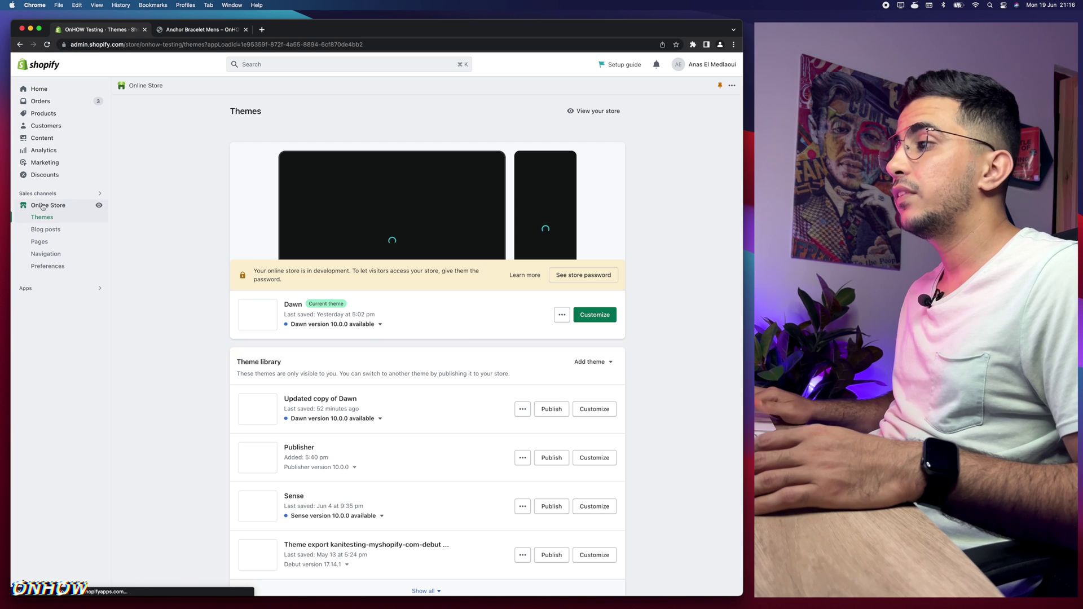
{"action": "left_click", "coordinate": [561, 315]}
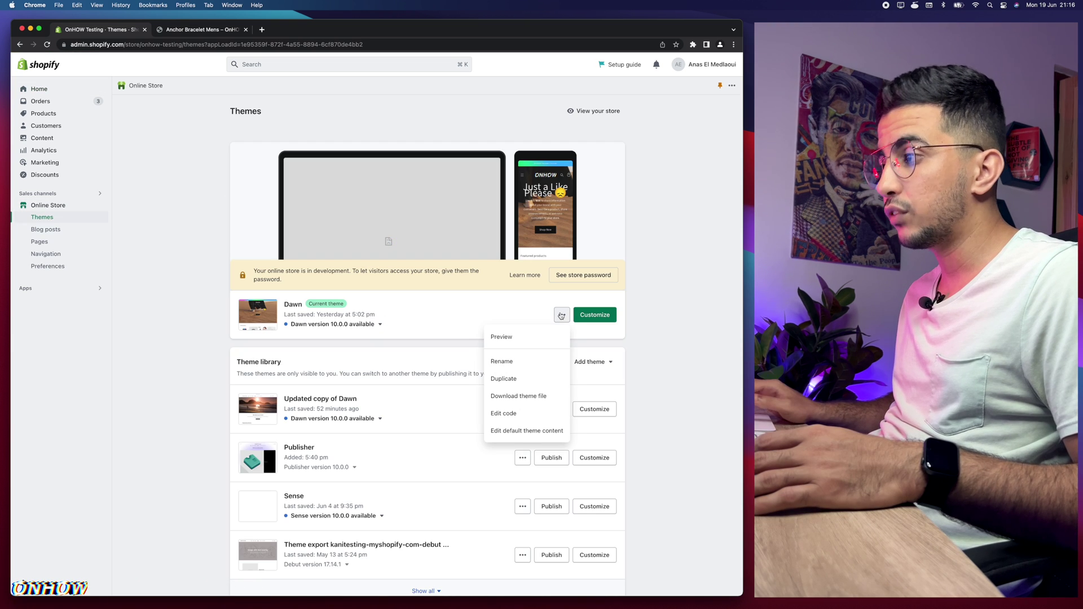
{"action": "left_click", "coordinate": [513, 415]}
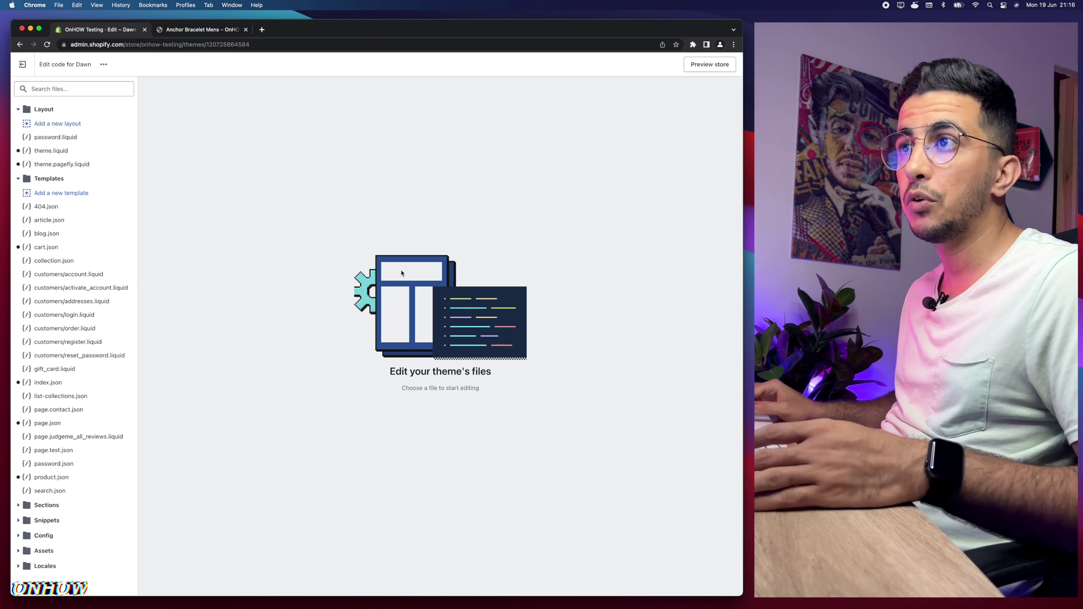
{"action": "left_click", "coordinate": [48, 551]}
{"action": "scroll", "coordinate": [45, 496], "scroll_direction": "down", "scroll_amount": 4}
Step: Open assets/base.css and scroll down to its last line, 2363
{"action": "scroll", "coordinate": [39, 468], "scroll_direction": "up", "scroll_amount": 5}
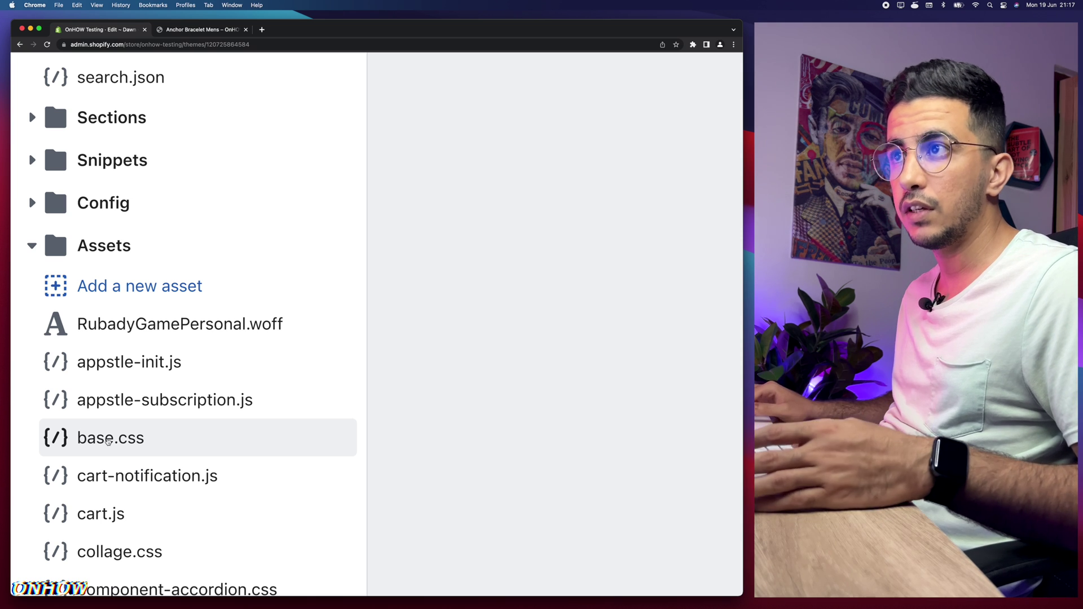
{"action": "left_click", "coordinate": [99, 441]}
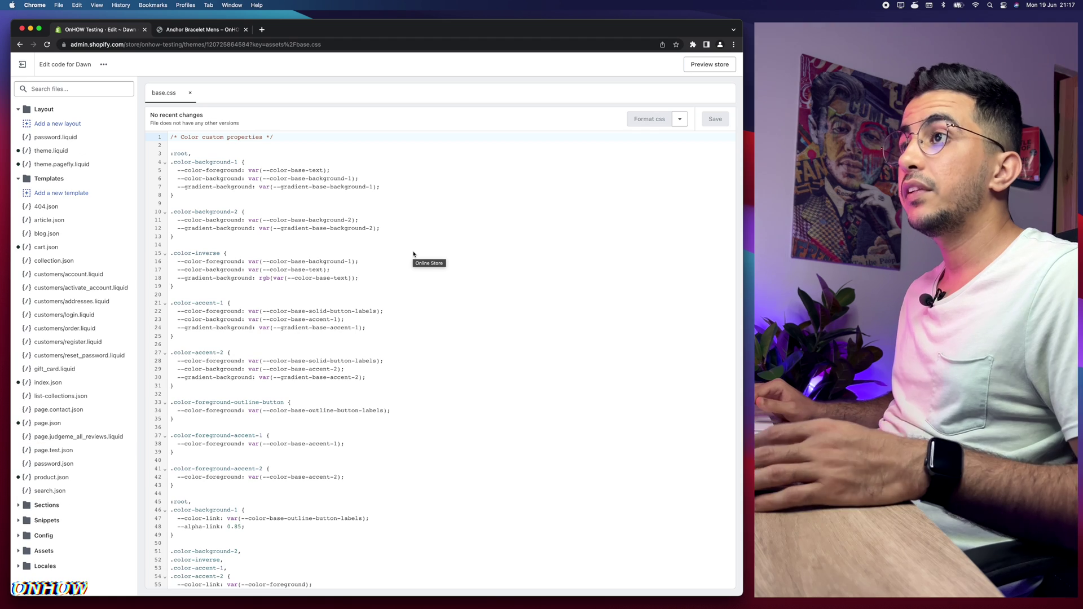
{"action": "scroll", "coordinate": [413, 254], "scroll_direction": "down", "scroll_amount": 15}
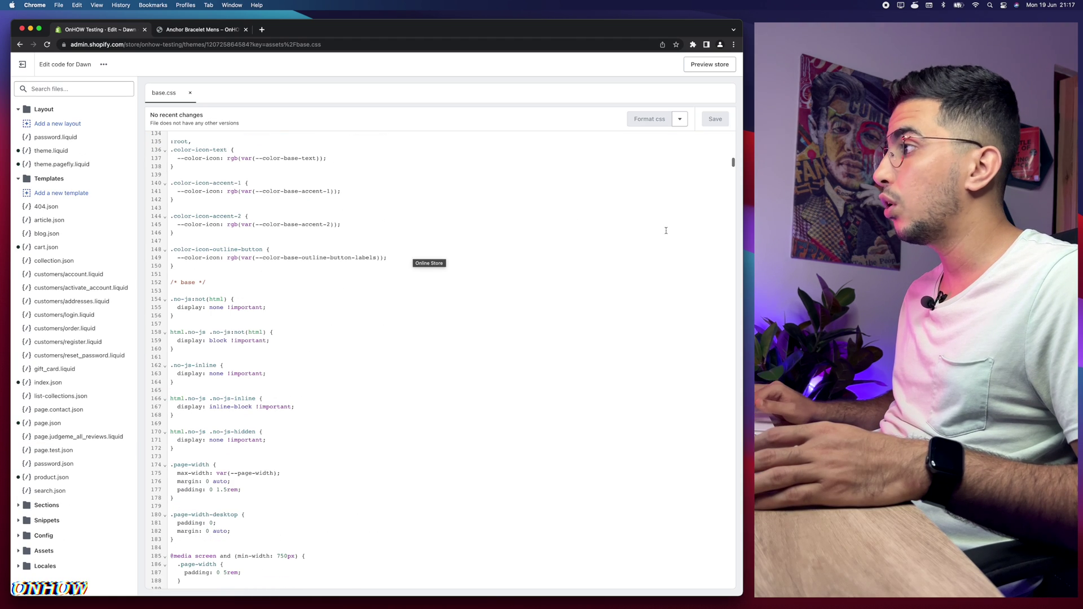
{"action": "left_click_drag", "start_coordinate": [731, 167], "coordinate": [732, 595]}
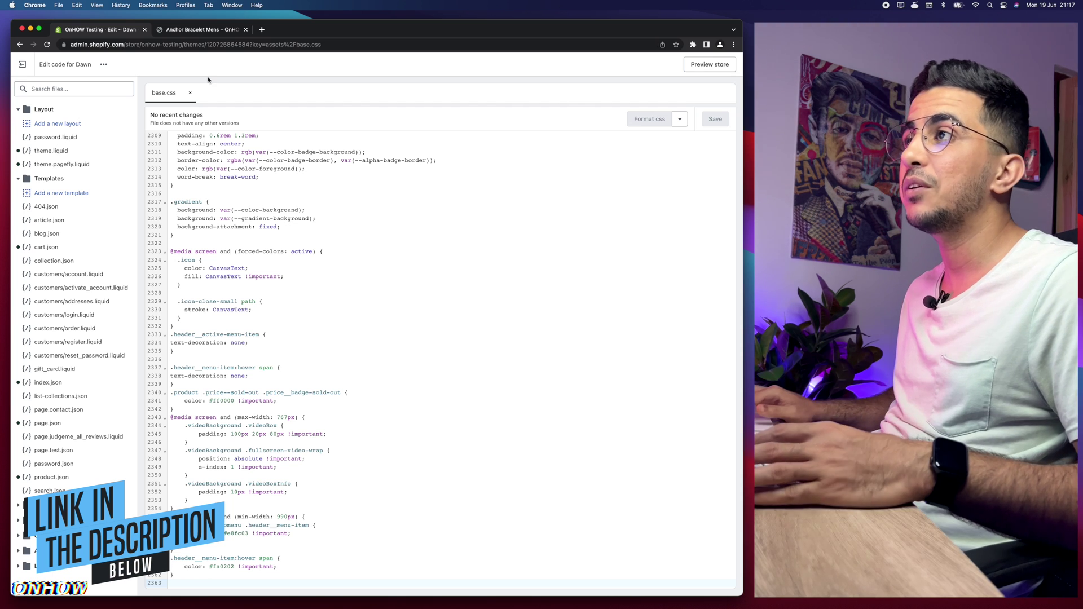
{"action": "left_click", "coordinate": [261, 30]}
Step: Load the 'change price color in shopify' paste and point out its #1e1eba and #eb4034 values
{"action": "type", "text": "https://pastebin.com/LBzfLMmR"}
{"action": "key", "text": "Return"}
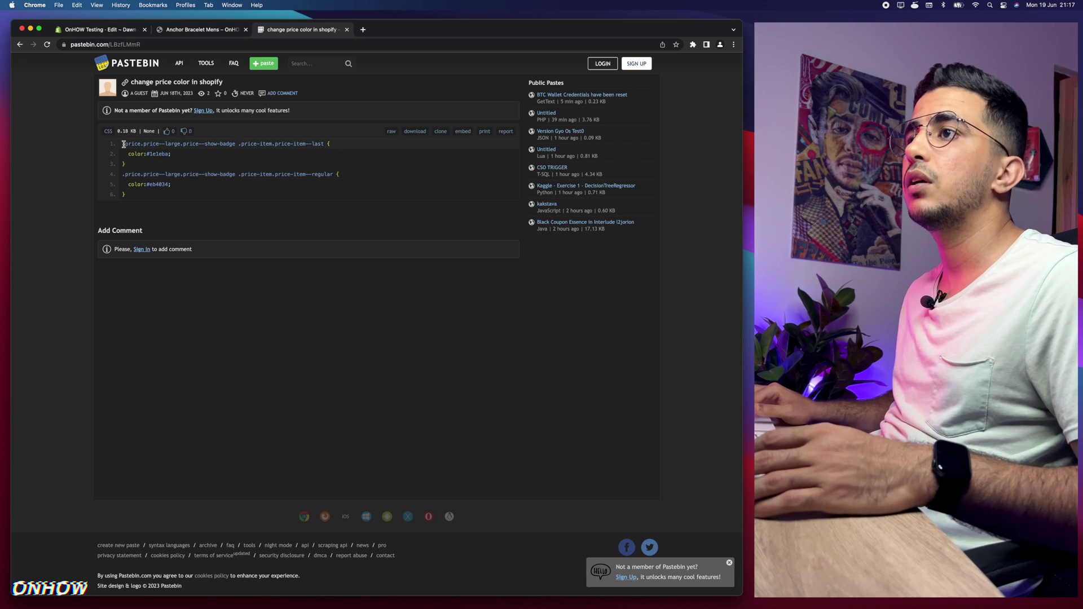
{"action": "scroll", "coordinate": [124, 144], "scroll_direction": "up", "scroll_amount": 5, "text": "ctrl"}
{"action": "left_click_drag", "start_coordinate": [116, 146], "coordinate": [206, 241]}
{"action": "left_click", "coordinate": [154, 178]}
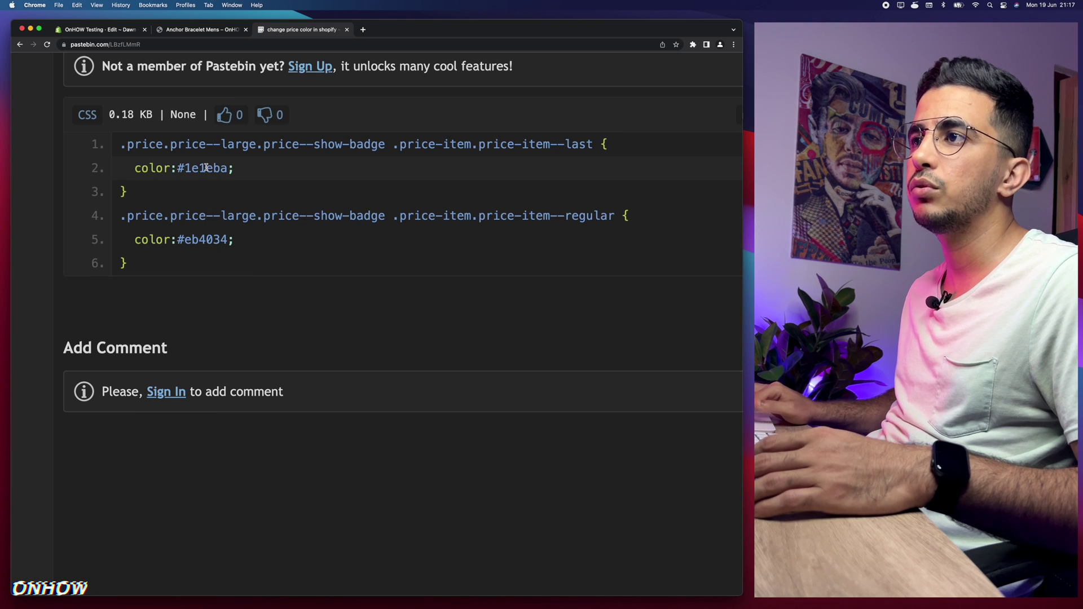
{"action": "left_click_drag", "start_coordinate": [178, 167], "coordinate": [228, 168]}
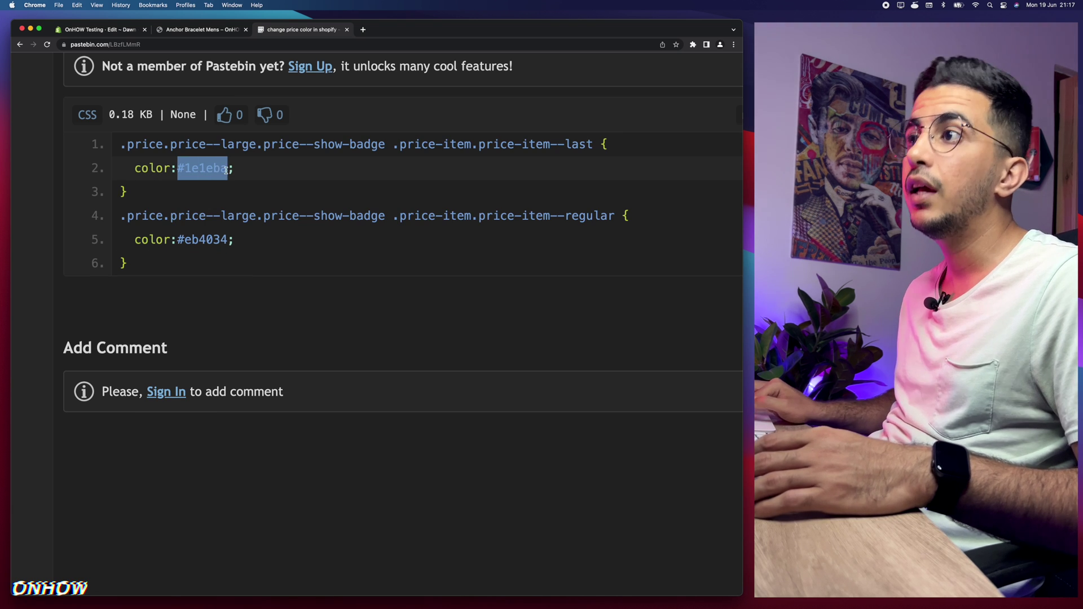
{"action": "left_click_drag", "start_coordinate": [176, 240], "coordinate": [225, 241]}
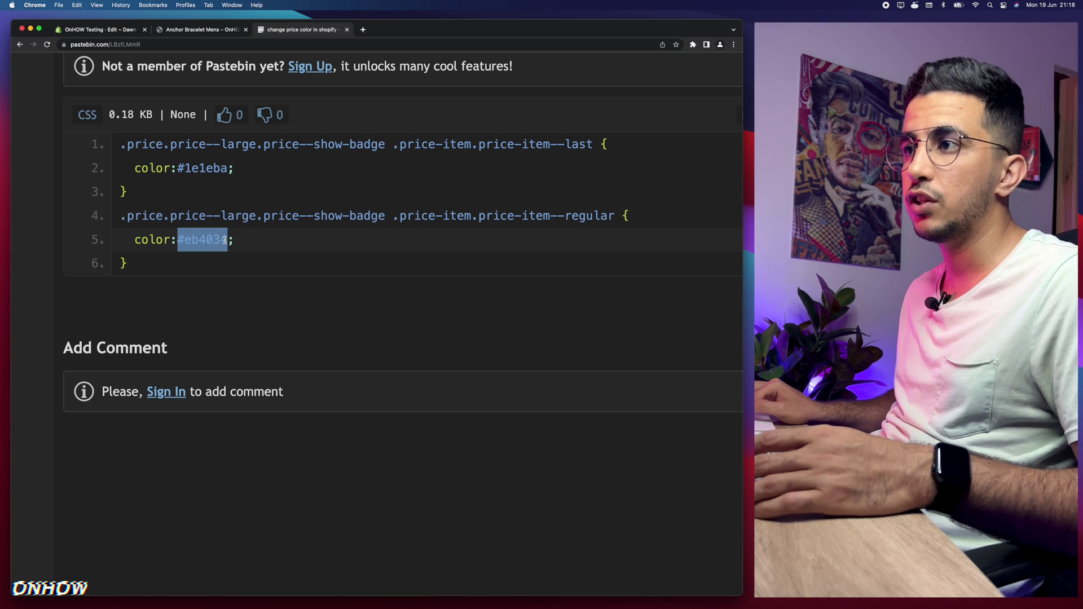
{"action": "left_click", "coordinate": [210, 240]}
Step: Copy all six lines of the price-colour CSS from the paste
{"action": "left_click_drag", "start_coordinate": [127, 149], "coordinate": [196, 256]}
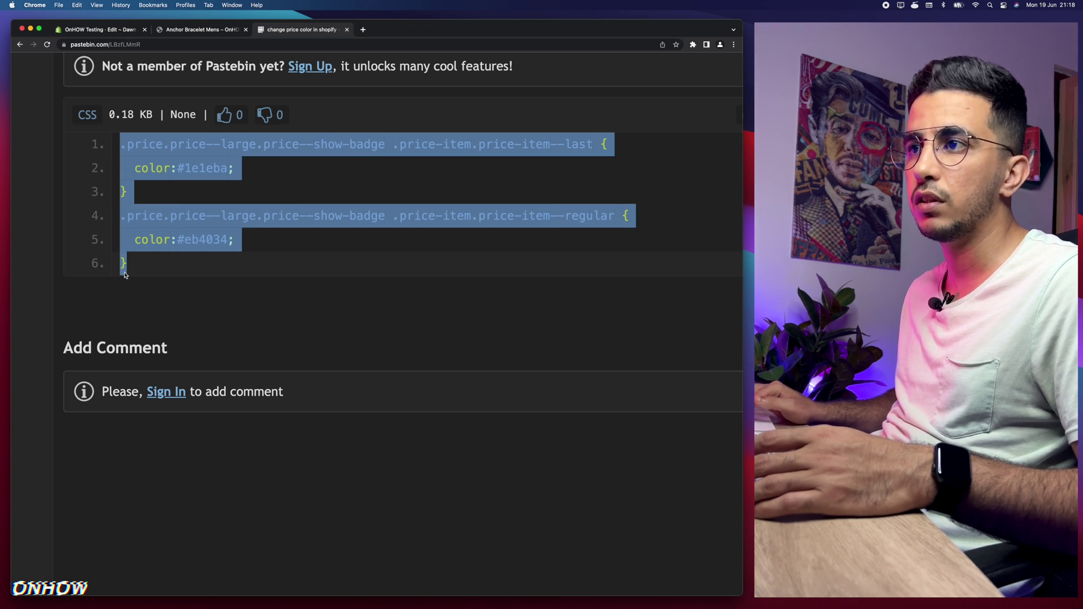
{"action": "right_click", "coordinate": [164, 168]}
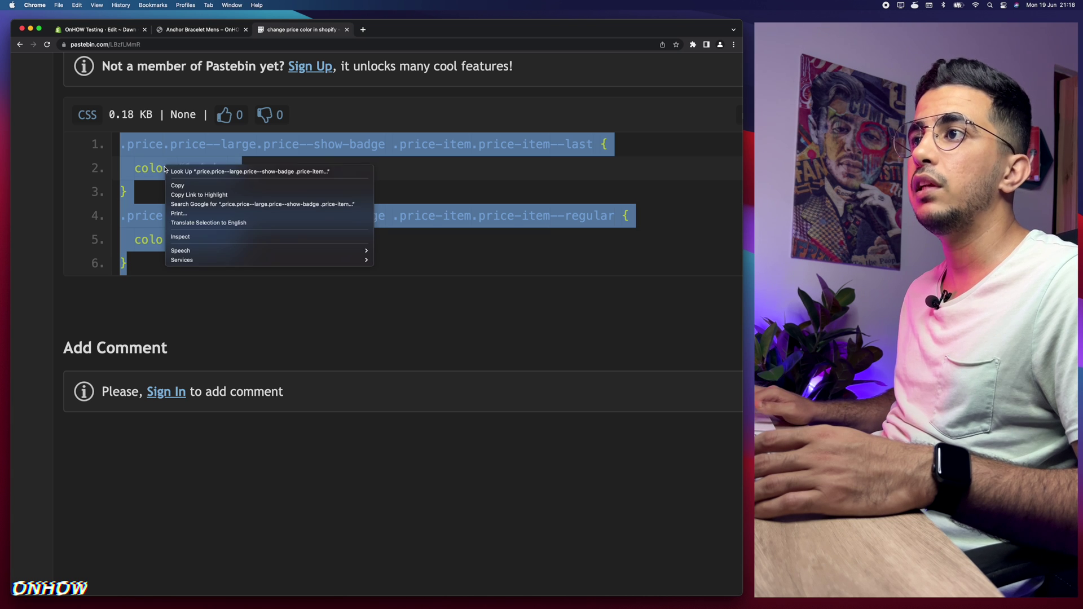
{"action": "left_click", "coordinate": [181, 185]}
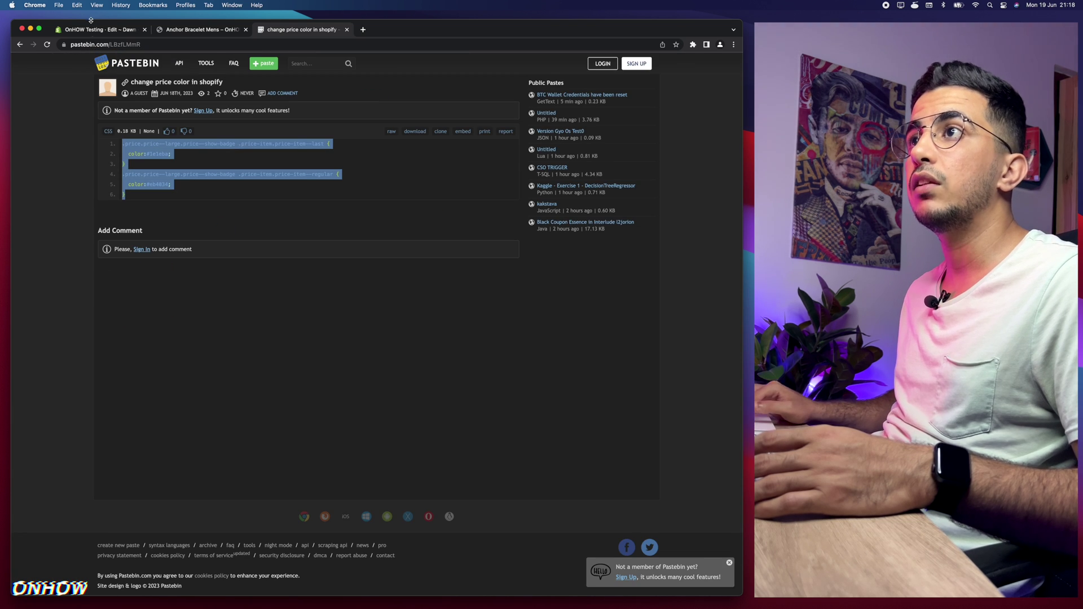
{"action": "left_click", "coordinate": [92, 31]}
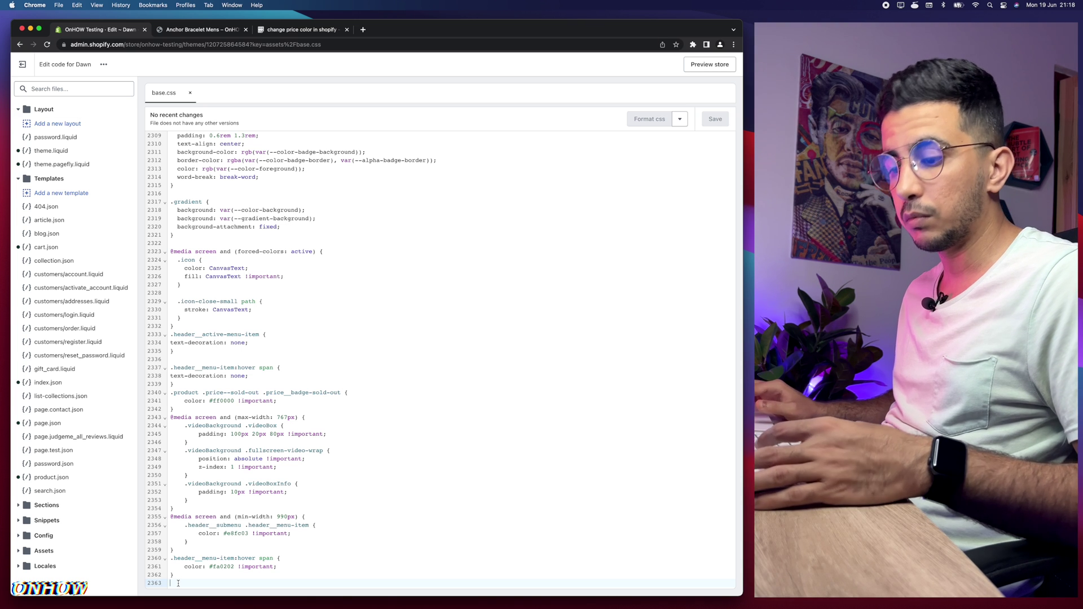
Step: Paste the six-line price-colour CSS at line 2363 of base.css
{"action": "key", "text": "super+v"}
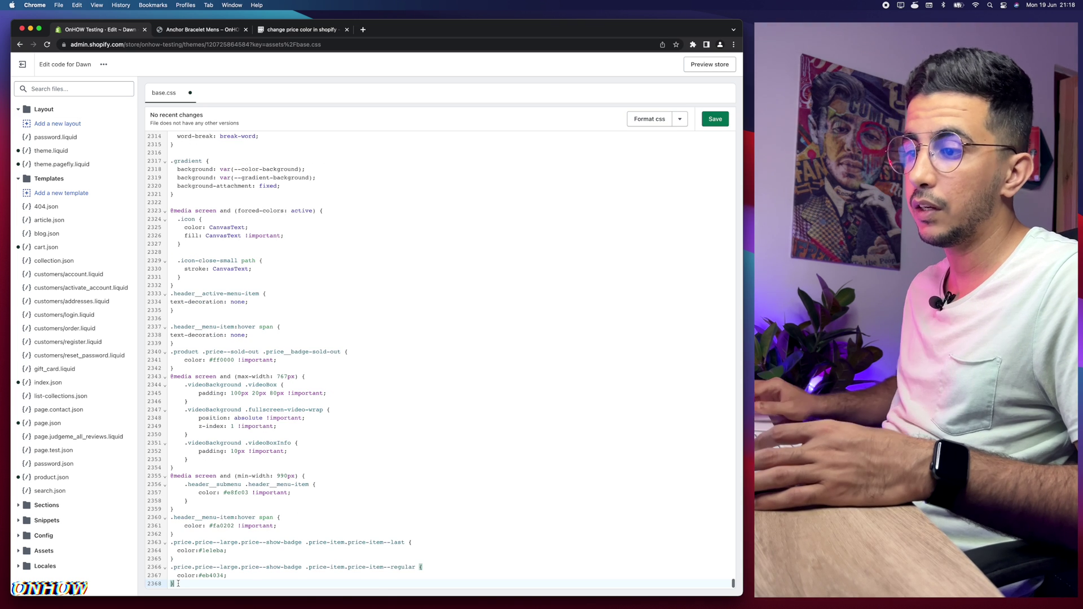
{"action": "scroll", "coordinate": [192, 566], "scroll_direction": "down", "scroll_amount": 1}
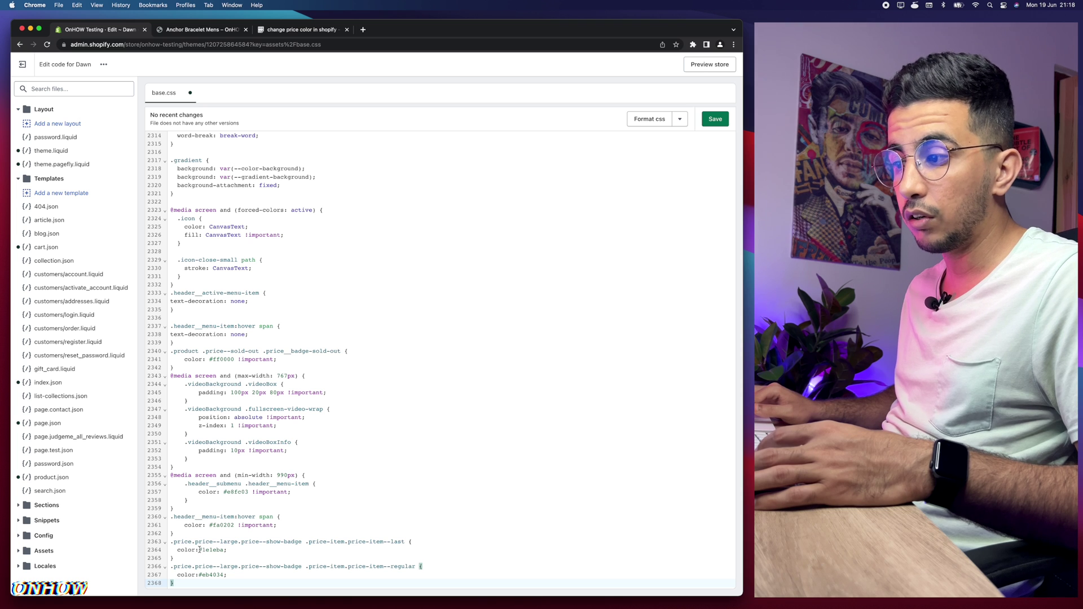
{"action": "left_click_drag", "start_coordinate": [199, 550], "coordinate": [221, 551]}
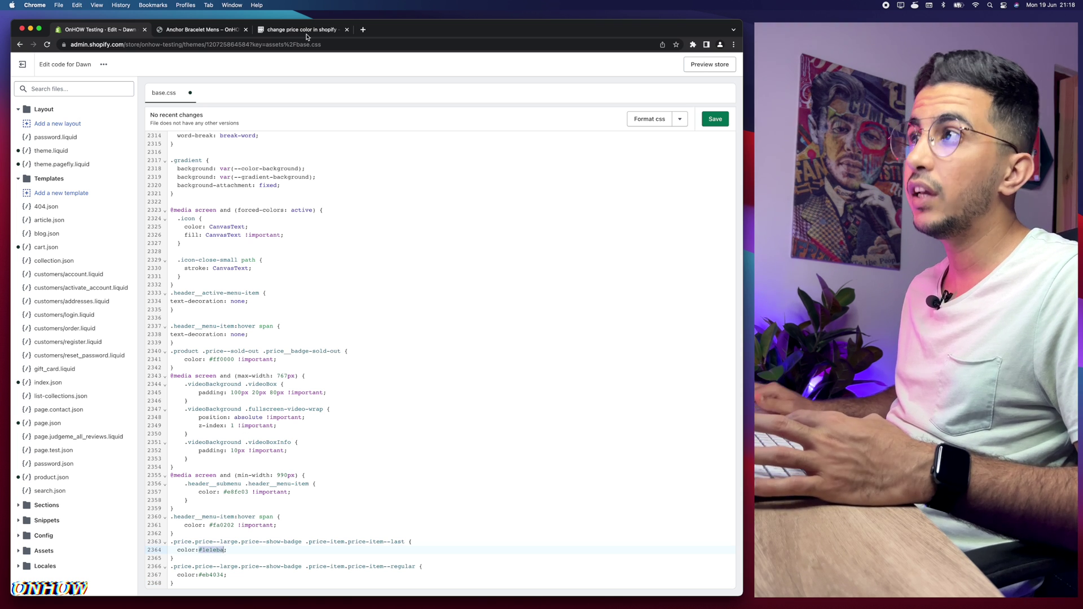
{"action": "left_click", "coordinate": [363, 30]}
Step: Search Google for #1e1eba to see its colour picker at RGB 30, 30, 186
{"action": "type", "text": "google.com"}
{"action": "key", "text": "Return"}
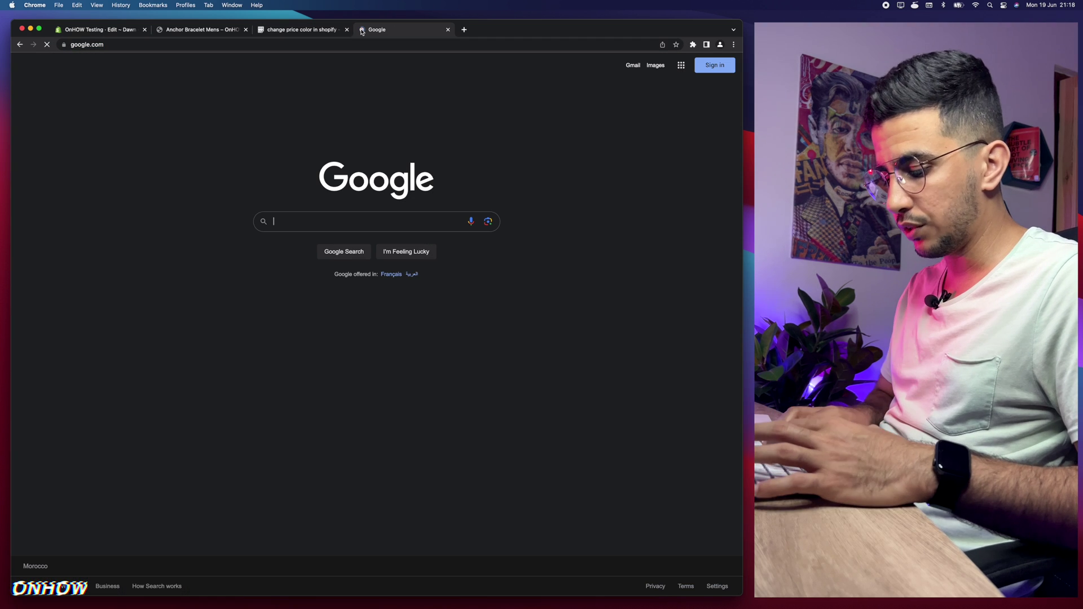
{"action": "key", "text": "super+v"}
{"action": "key", "text": "Return"}
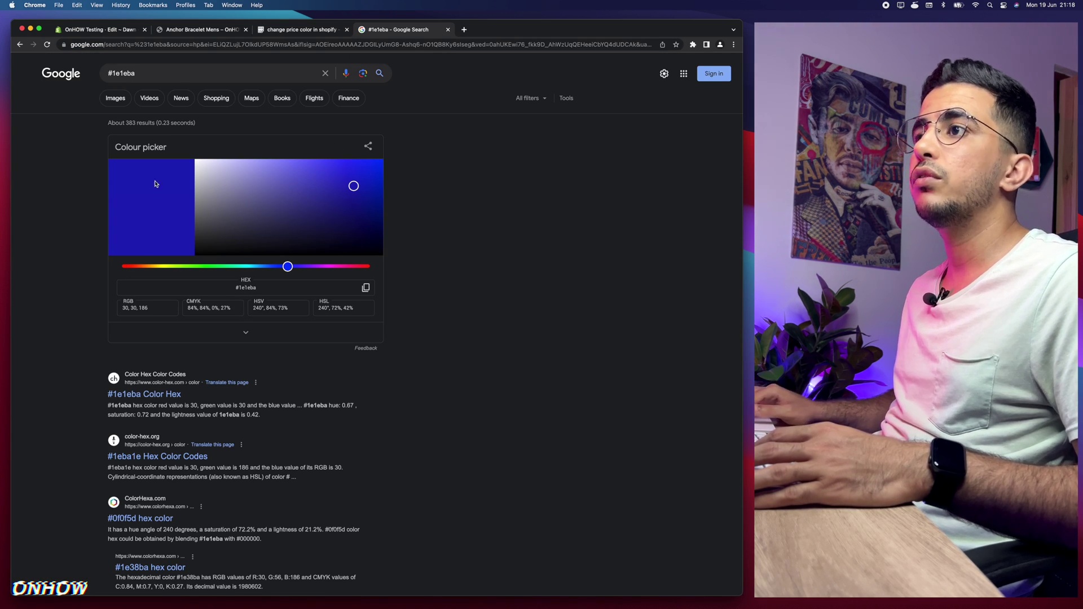
Step: Select the #1e1eba and #eb4034 colour values in the pasted base.css rules
{"action": "left_click", "coordinate": [111, 32]}
{"action": "left_click_drag", "start_coordinate": [407, 543], "coordinate": [357, 543]}
{"action": "left_click", "coordinate": [384, 543]}
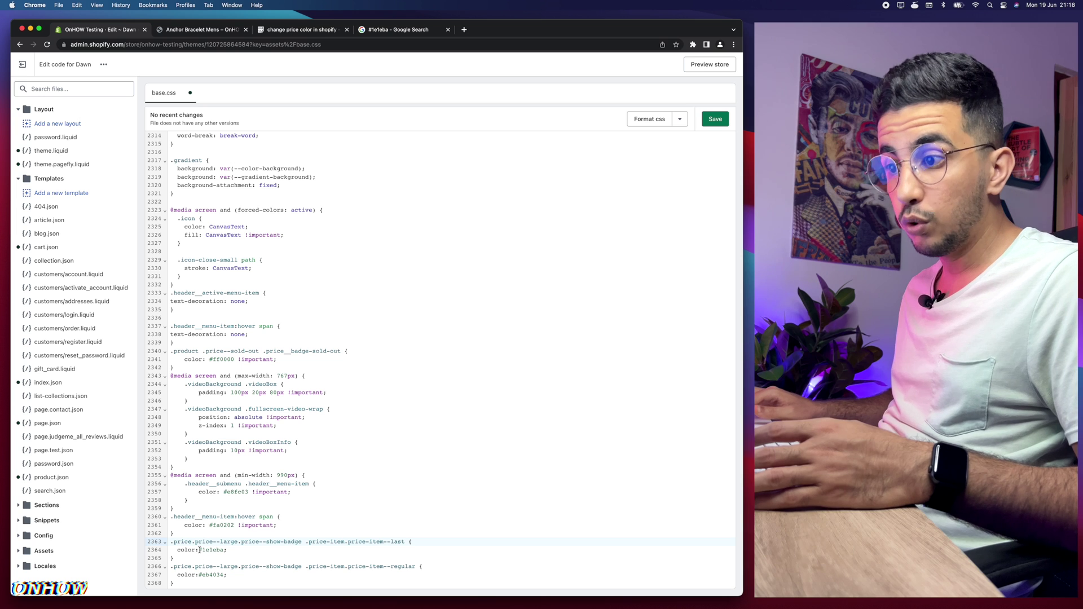
{"action": "left_click_drag", "start_coordinate": [199, 550], "coordinate": [219, 549]}
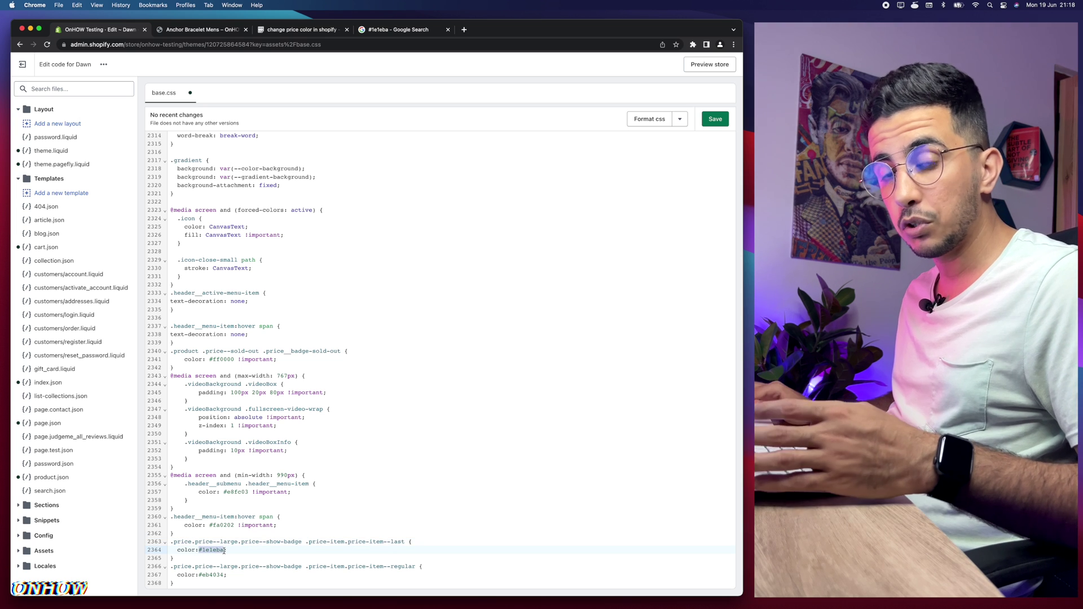
{"action": "left_click_drag", "start_coordinate": [199, 577], "coordinate": [222, 577]}
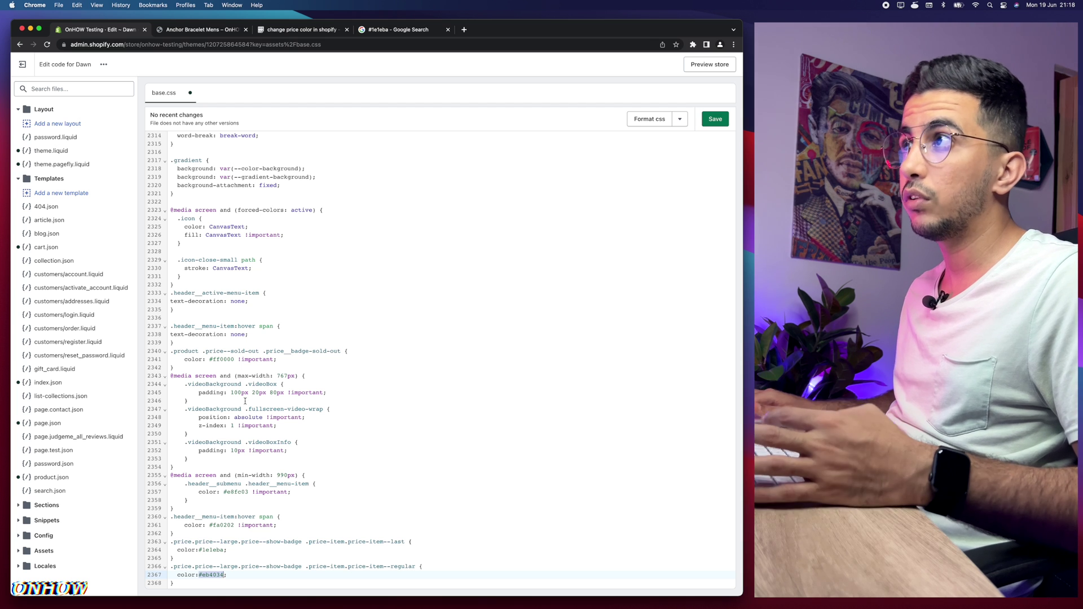
{"action": "left_click", "coordinate": [399, 31]}
Step: Search Google for #eb4034 and slide the picker's hue to a green, #1bf23b
{"action": "left_click", "coordinate": [202, 72]}
{"action": "key", "text": "ctrl+a"}
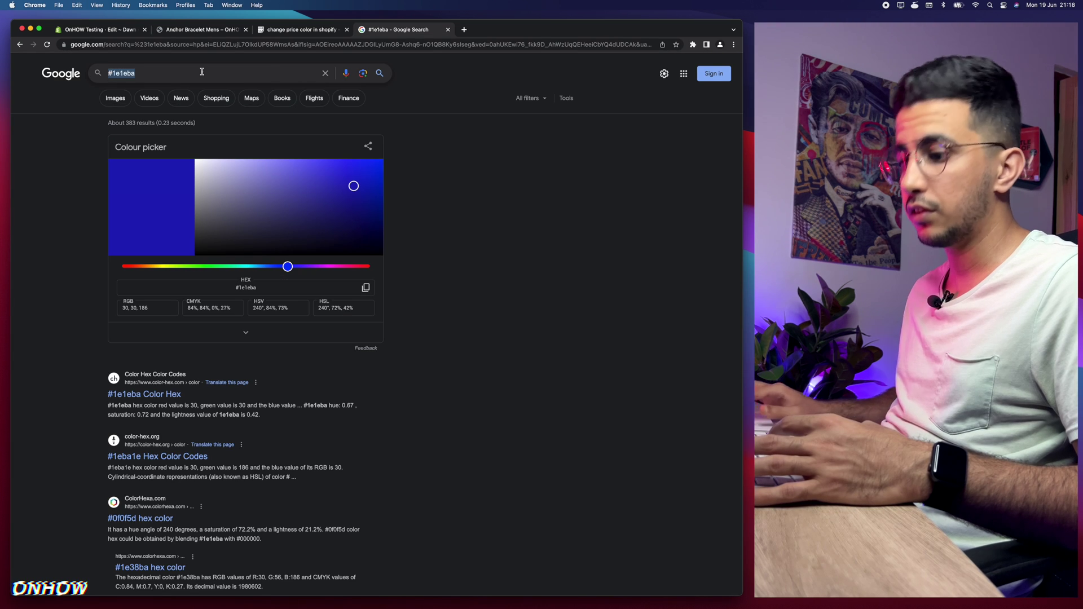
{"action": "key", "text": "ctrl+v"}
{"action": "key", "text": "Return"}
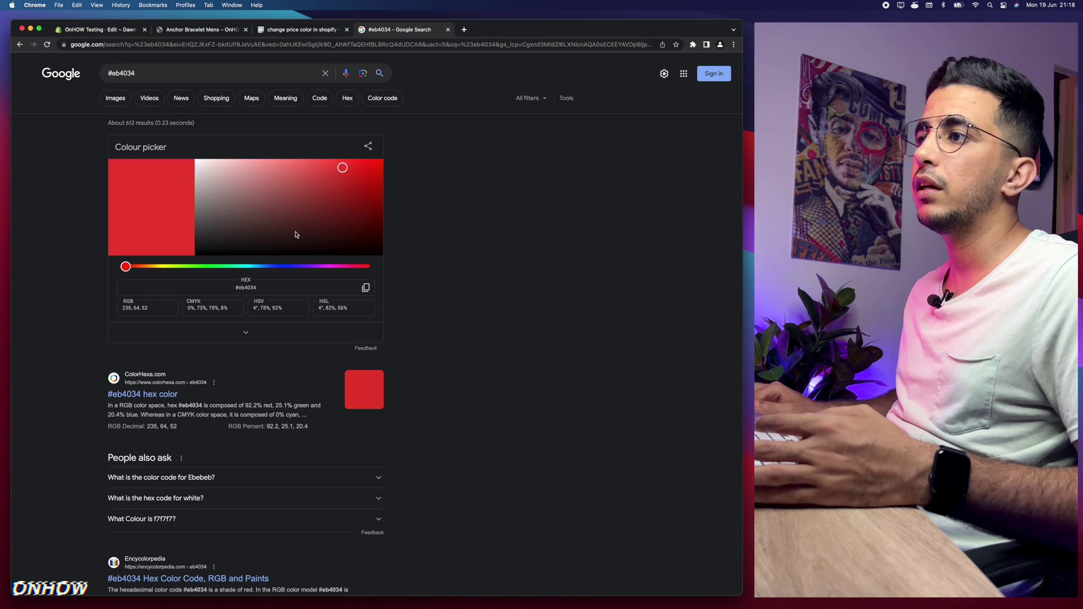
{"action": "left_click", "coordinate": [221, 266]}
{"action": "left_click_drag", "start_coordinate": [244, 269], "coordinate": [211, 266]}
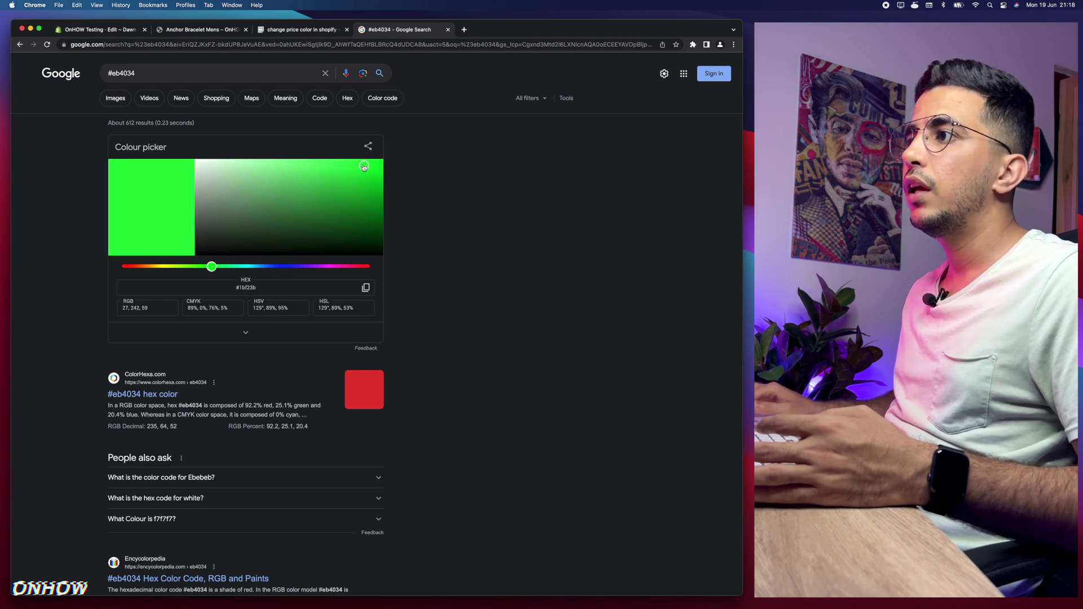
{"action": "scroll", "coordinate": [215, 285], "scroll_direction": "up", "scroll_amount": 5}
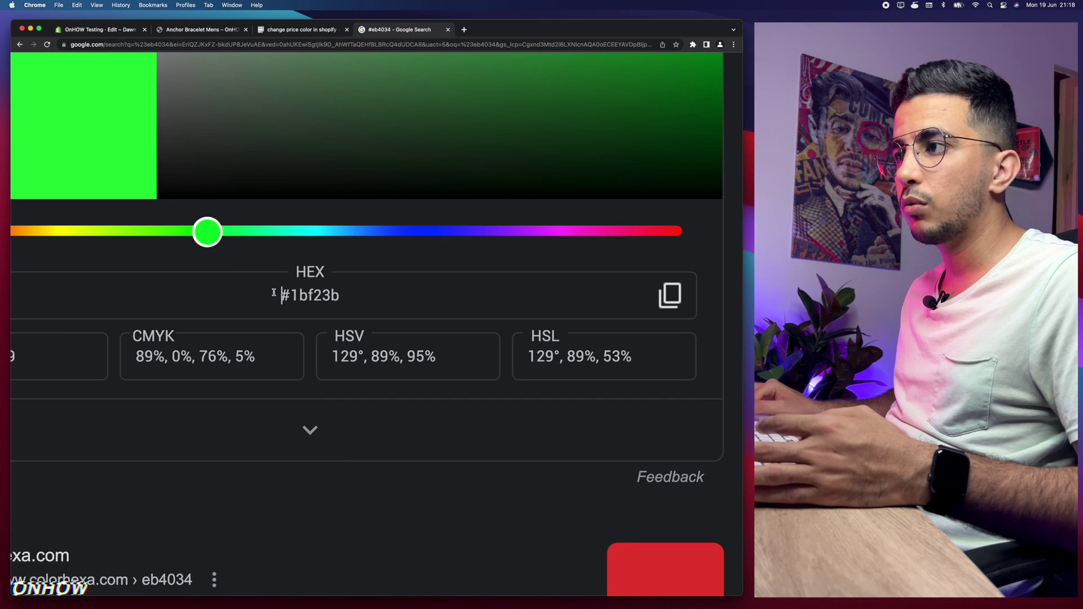
{"action": "left_click_drag", "start_coordinate": [271, 292], "coordinate": [350, 294]}
Step: Review the #1e1eba sale and #eb4034 regular colours, then save base.css
{"action": "left_click", "coordinate": [119, 31]}
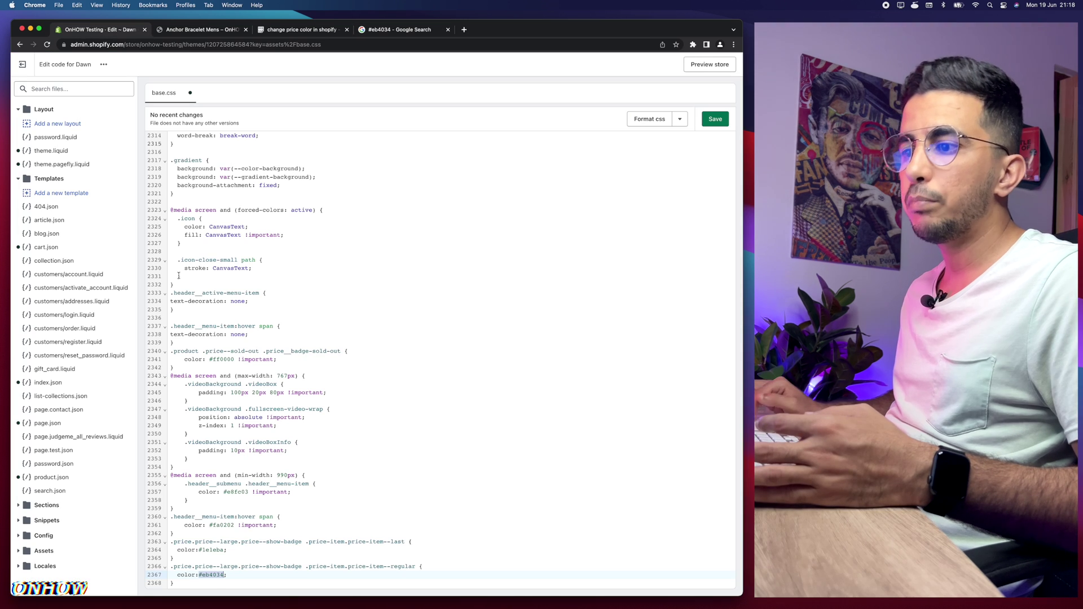
{"action": "left_click", "coordinate": [202, 549]}
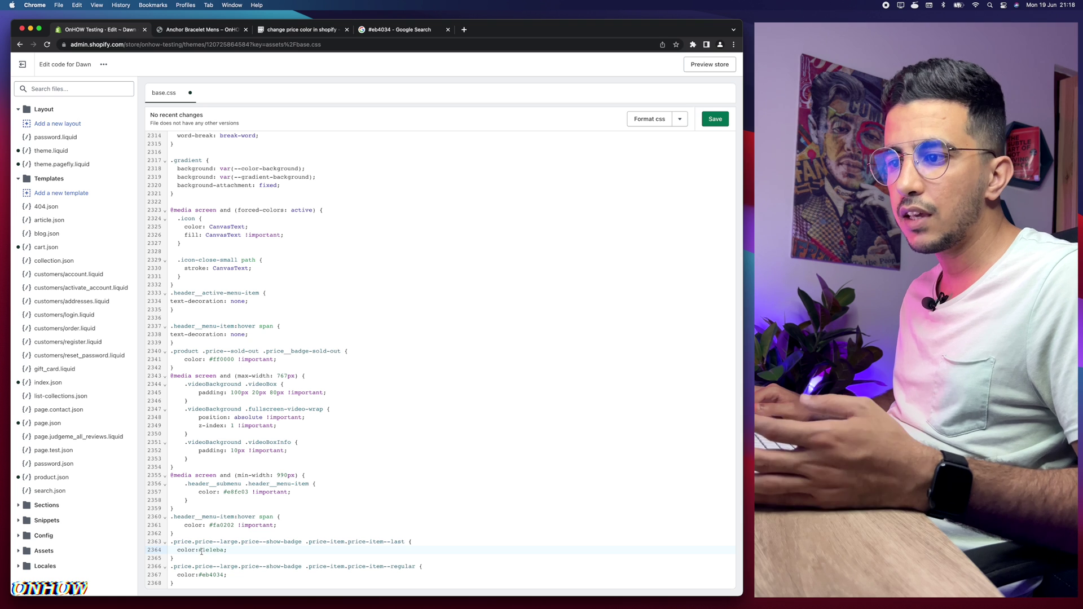
{"action": "left_click_drag", "start_coordinate": [208, 550], "coordinate": [224, 549]}
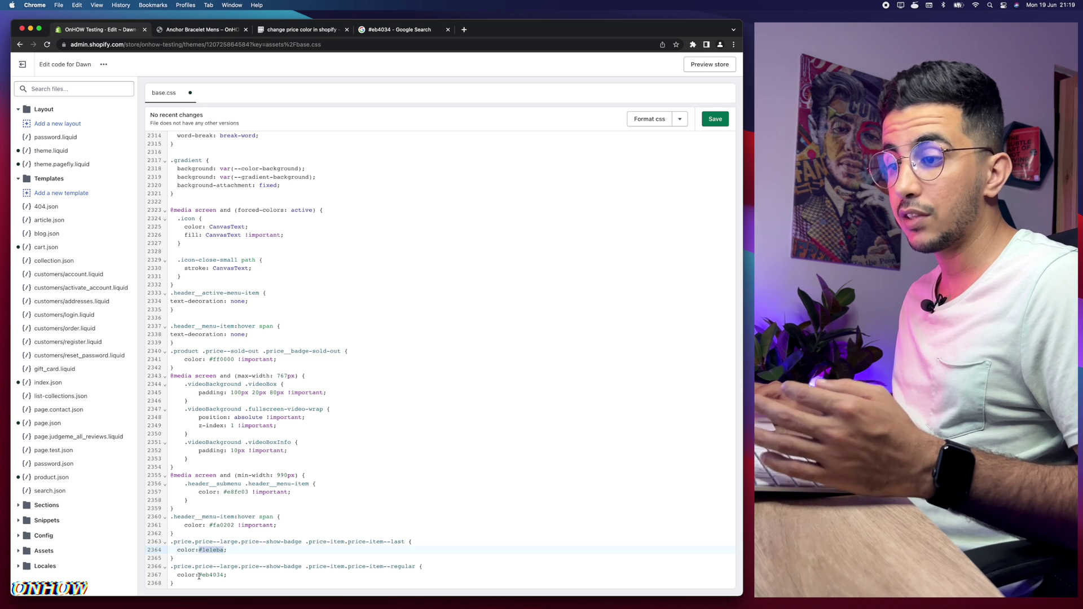
{"action": "left_click_drag", "start_coordinate": [199, 575], "coordinate": [220, 581]}
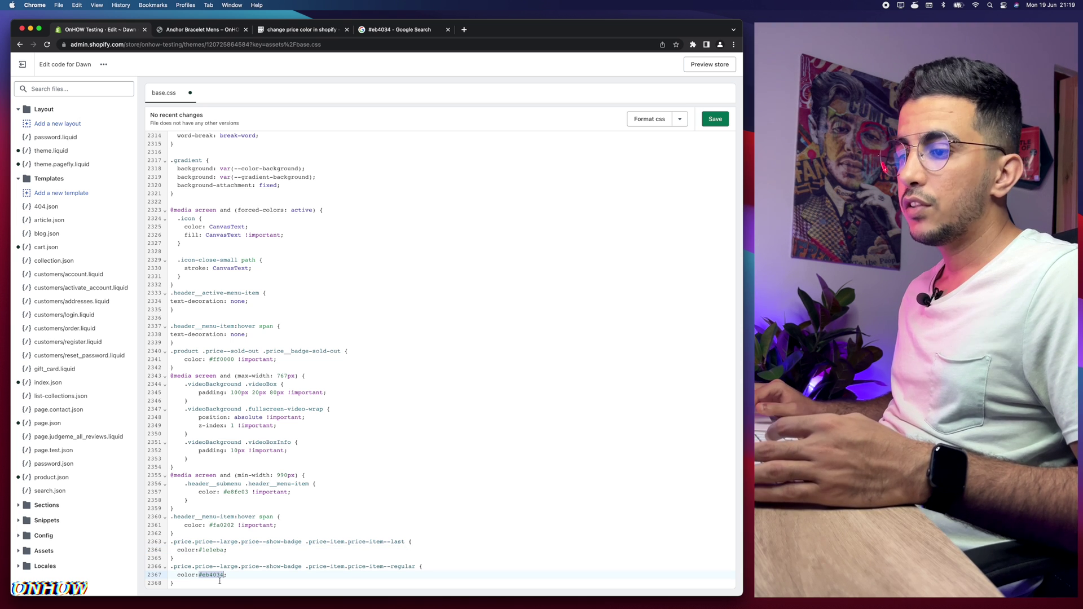
{"action": "left_click", "coordinate": [715, 119]}
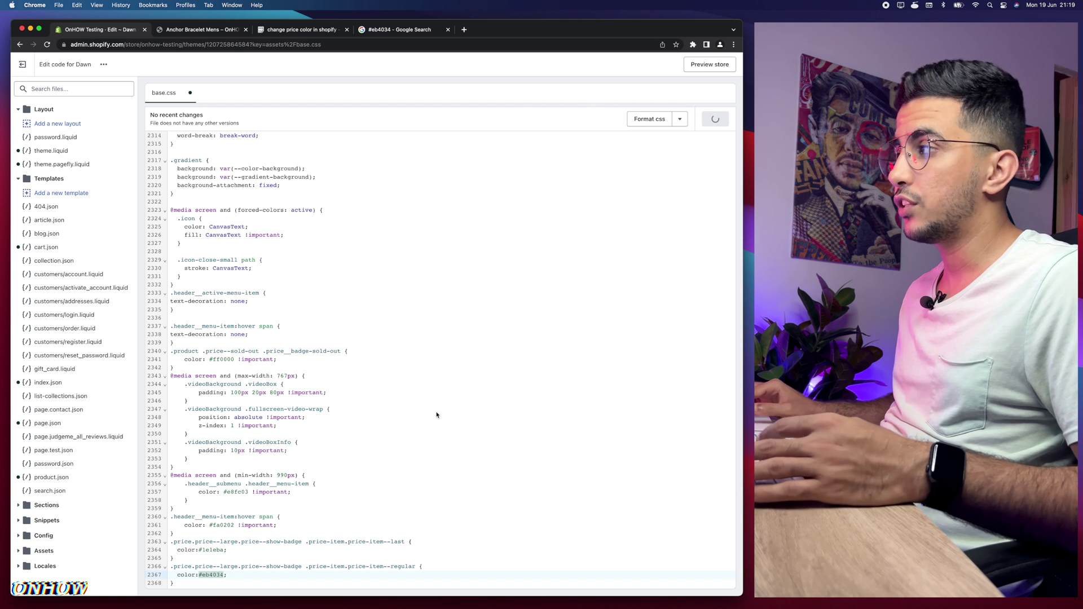
{"action": "left_click", "coordinate": [204, 31]}
Step: Reload the Anchor Bracelet Mens page so the new price colours apply
{"action": "left_click_drag", "start_coordinate": [565, 205], "coordinate": [466, 211]}
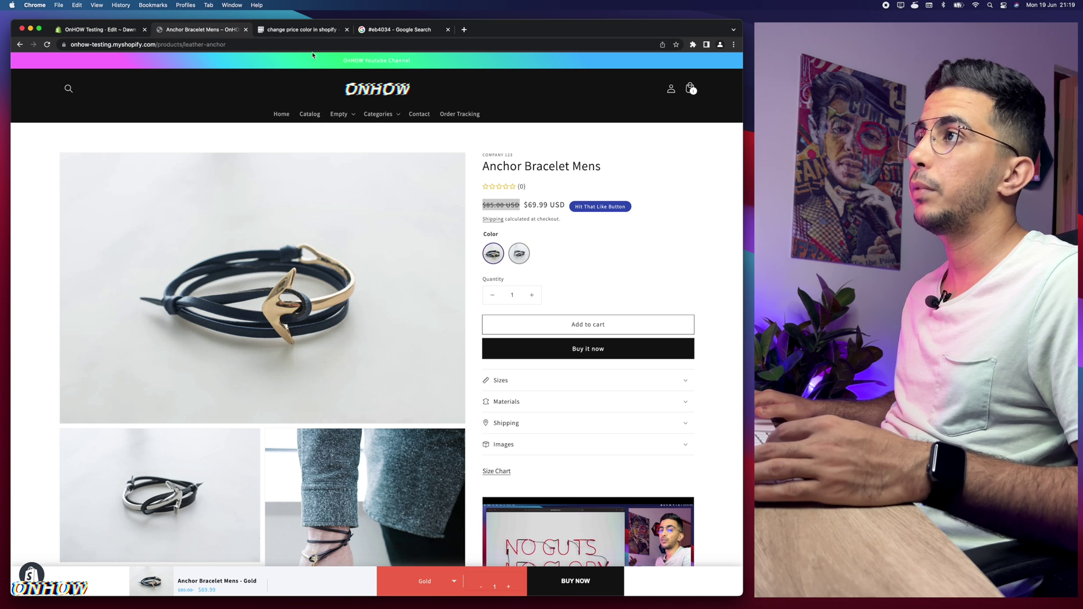
{"action": "key", "text": "super+r"}
{"action": "scroll", "coordinate": [541, 199], "scroll_direction": "up", "scroll_amount": 5}
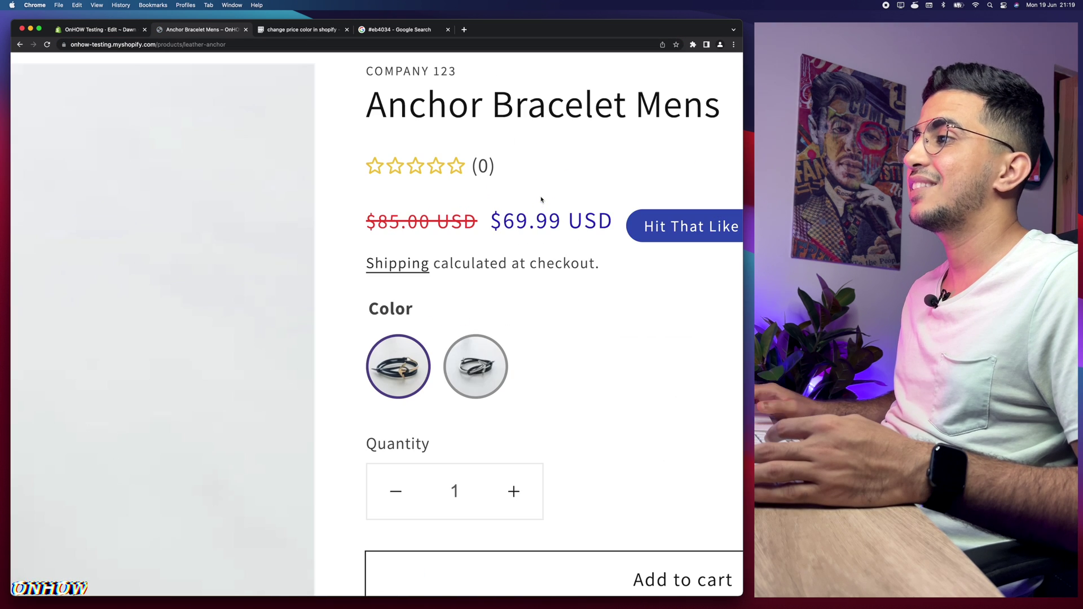
{"action": "scroll", "coordinate": [538, 221], "scroll_direction": "right", "scroll_amount": 3}
Step: Confirm the $69.99 sale price shows blue and the crossed-out $85.00 shows red
{"action": "left_click_drag", "start_coordinate": [538, 220], "coordinate": [421, 222]}
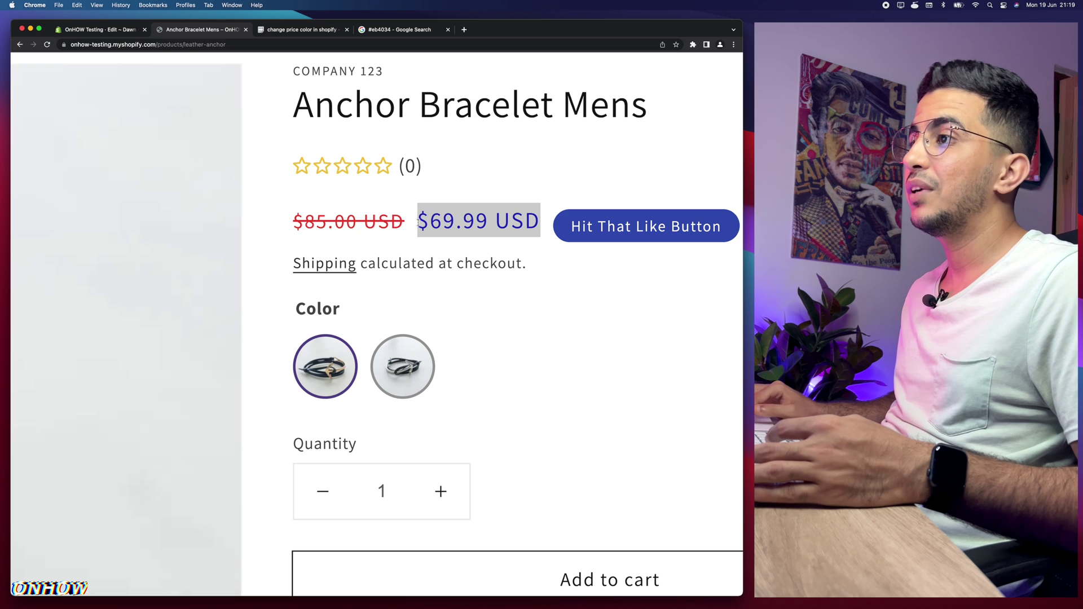
{"action": "left_click", "coordinate": [330, 223]}
{"action": "left_click_drag", "start_coordinate": [291, 221], "coordinate": [403, 222]}
{"action": "scroll", "coordinate": [404, 222], "scroll_direction": "left", "scroll_amount": 1}
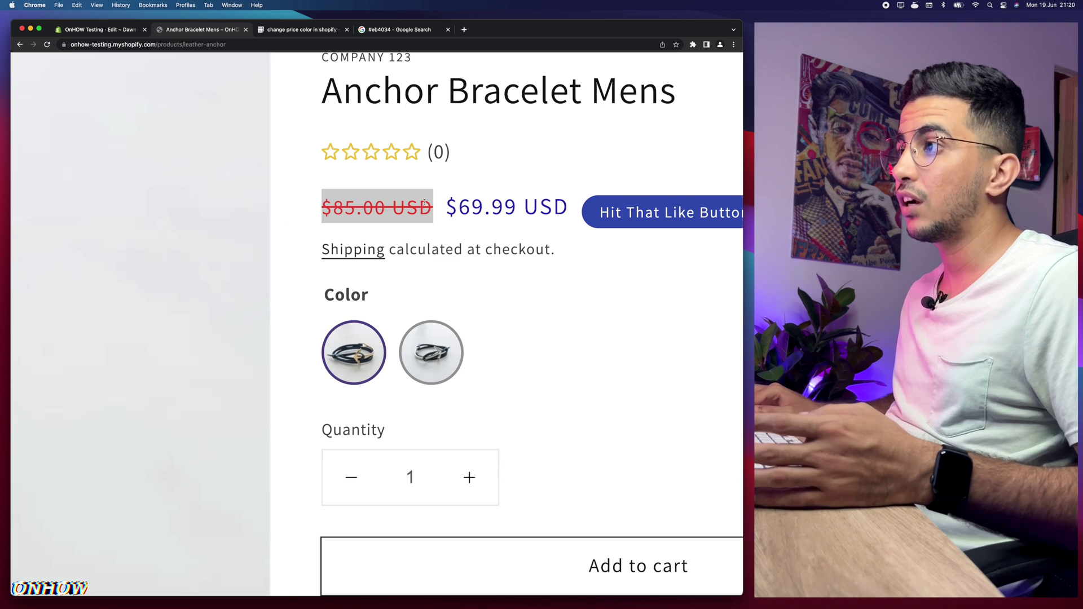
{"action": "left_click", "coordinate": [381, 216]}
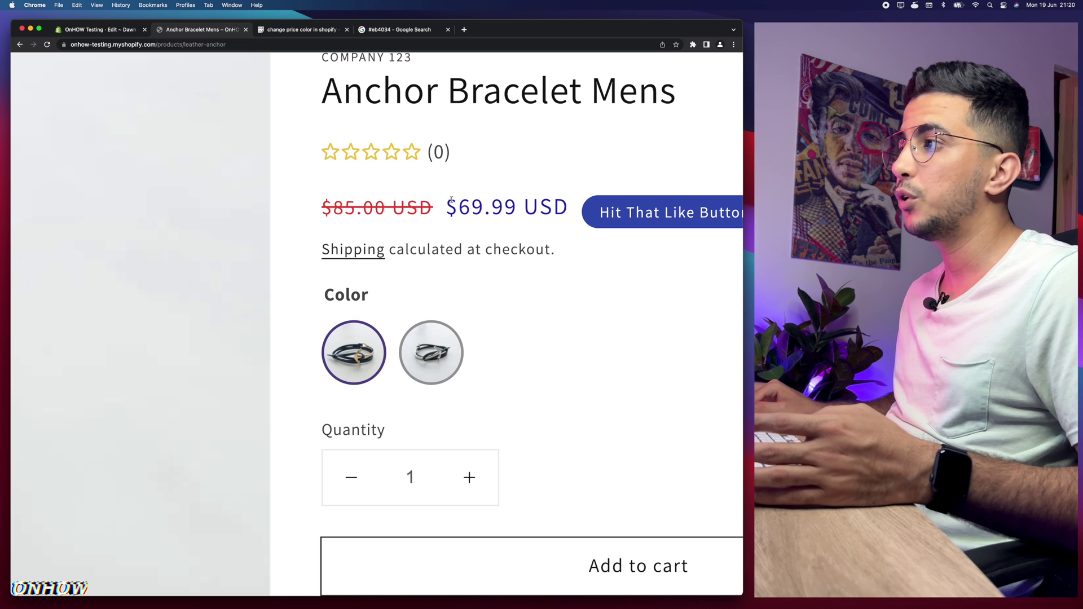
{"action": "left_click_drag", "start_coordinate": [448, 200], "coordinate": [570, 206]}
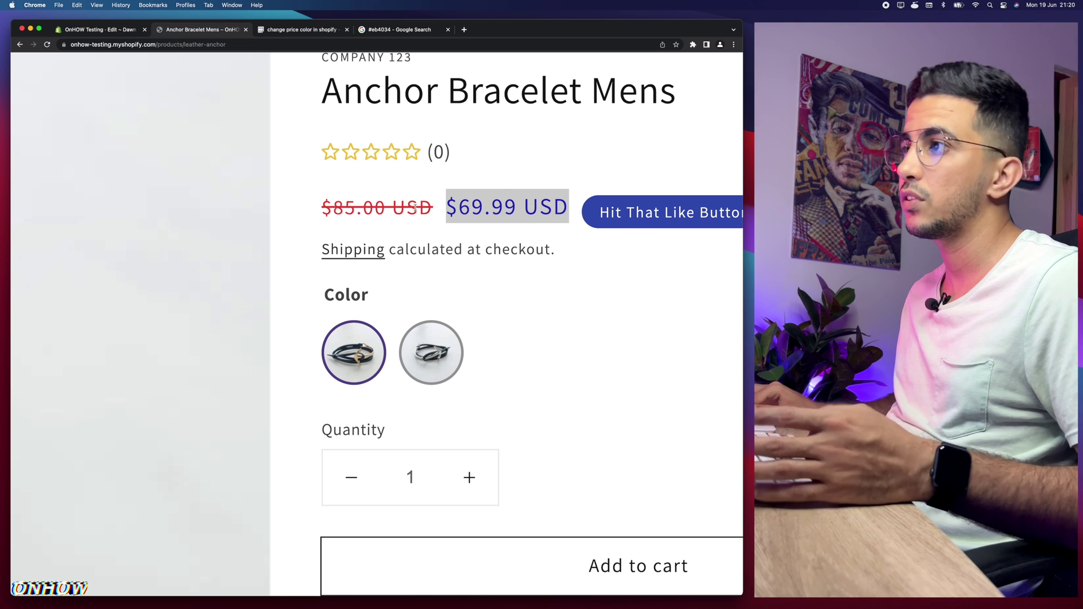
{"action": "left_click", "coordinate": [418, 208]}
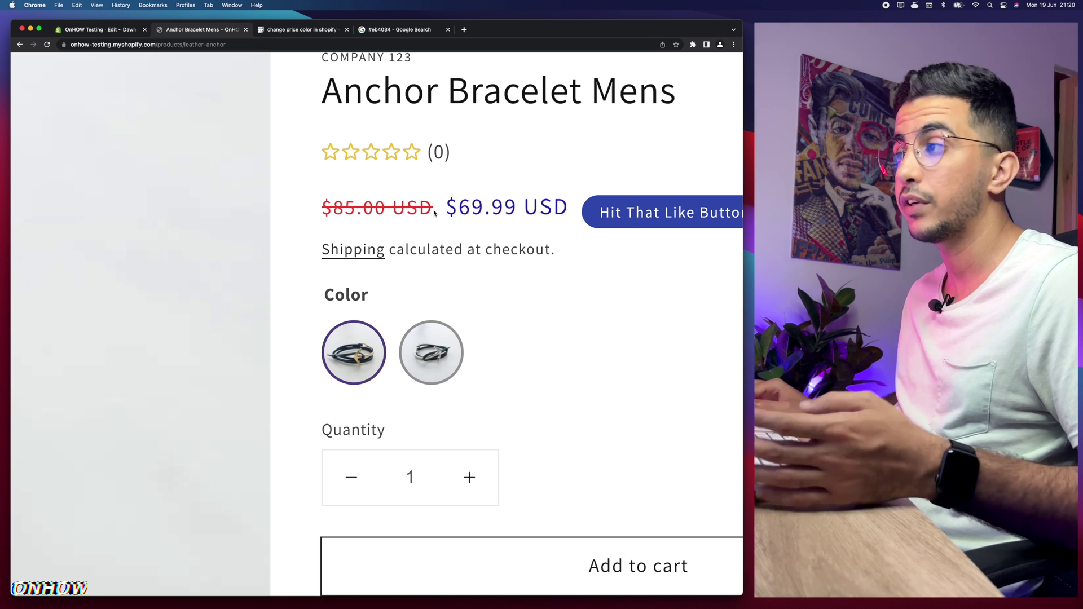
{"action": "key", "text": "super+0"}
{"action": "left_click", "coordinate": [99, 29]}
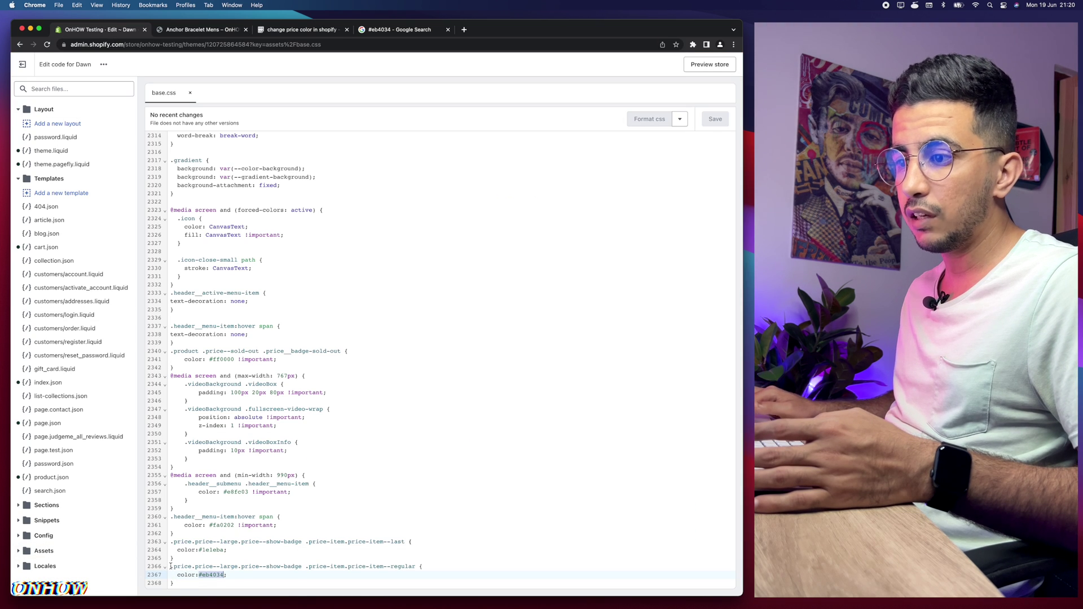
Step: Delete the #eb4034 .price-item--regular rule on lines 2366–2368 and save base.css
{"action": "left_click_drag", "start_coordinate": [170, 566], "coordinate": [200, 587]}
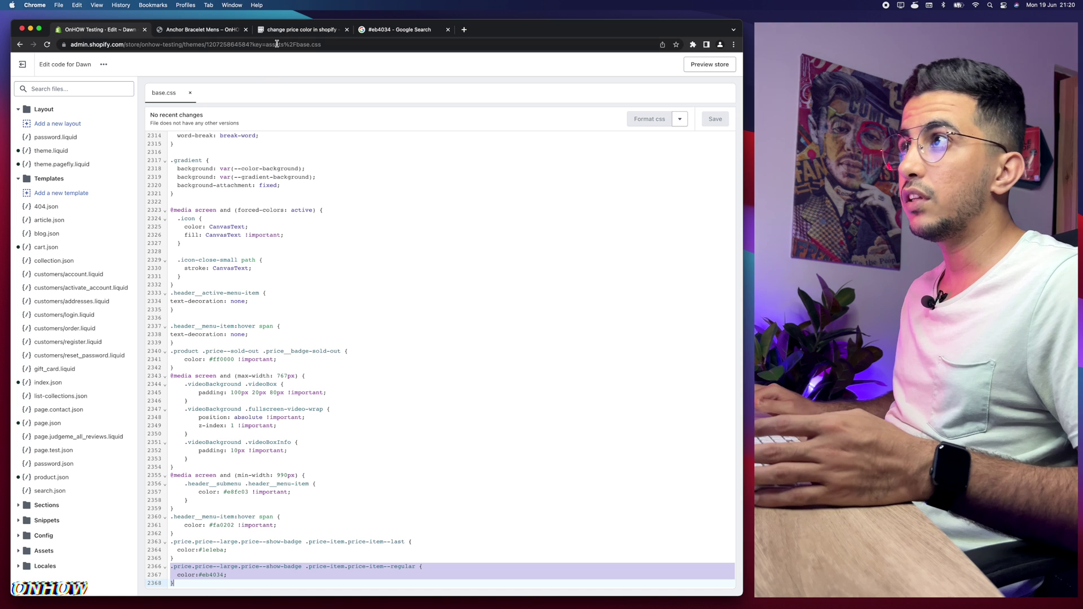
{"action": "left_click", "coordinate": [224, 30]}
{"action": "left_click_drag", "start_coordinate": [520, 206], "coordinate": [472, 205]}
{"action": "key", "text": "super+1"}
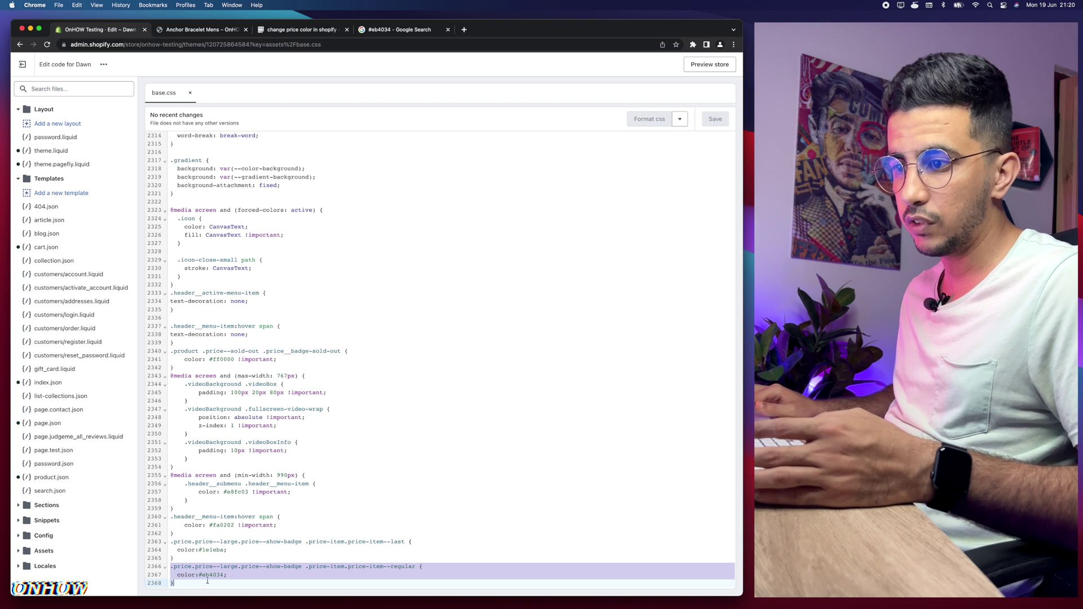
{"action": "left_click", "coordinate": [171, 567]}
{"action": "left_click_drag", "start_coordinate": [170, 568], "coordinate": [197, 585]}
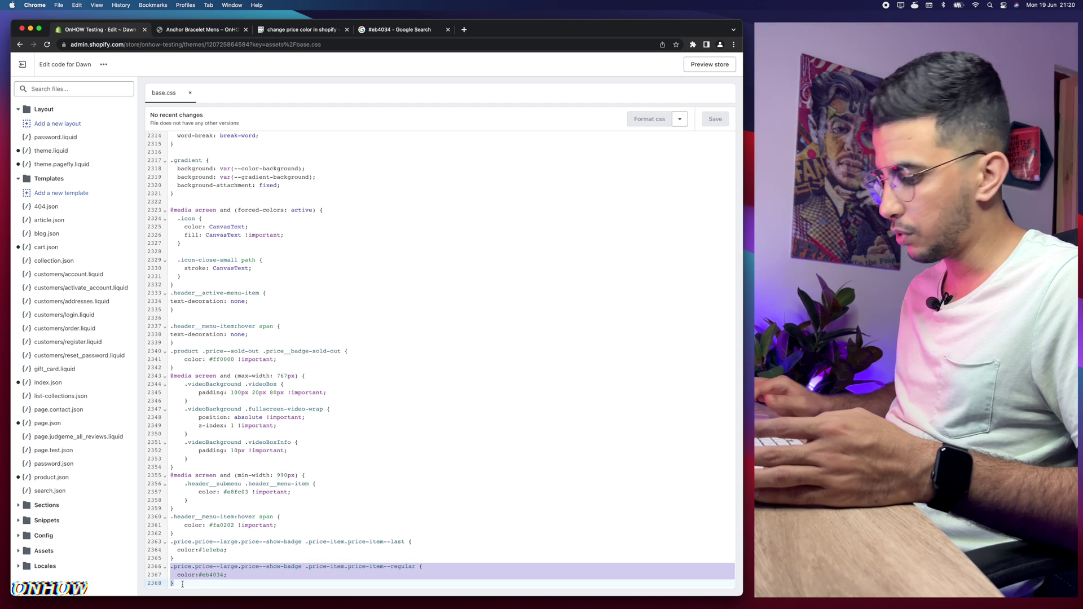
{"action": "key", "text": "BackSpace"}
{"action": "left_click", "coordinate": [727, 120]}
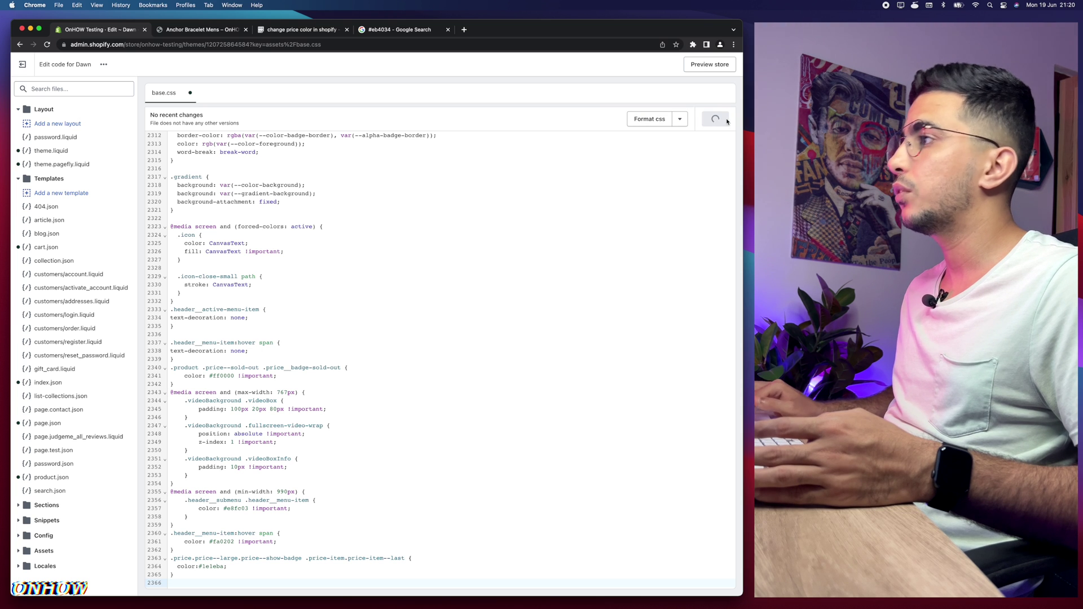